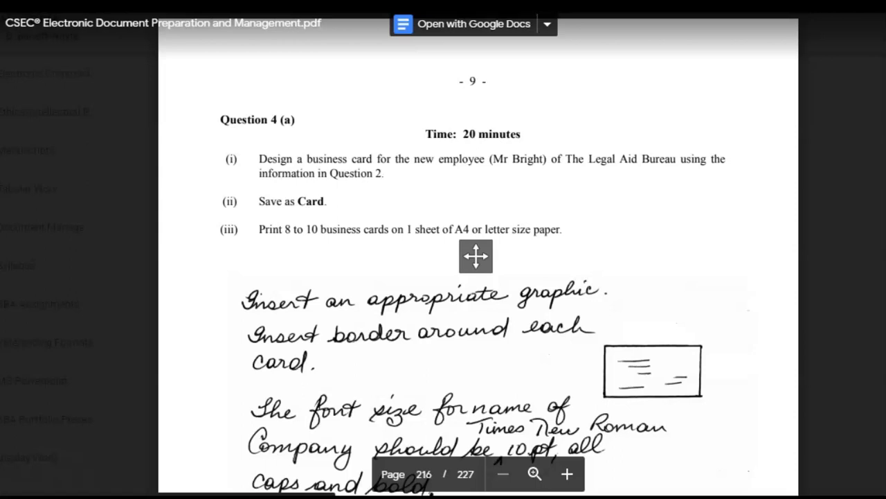
scroll(367, 284, "down", 1)
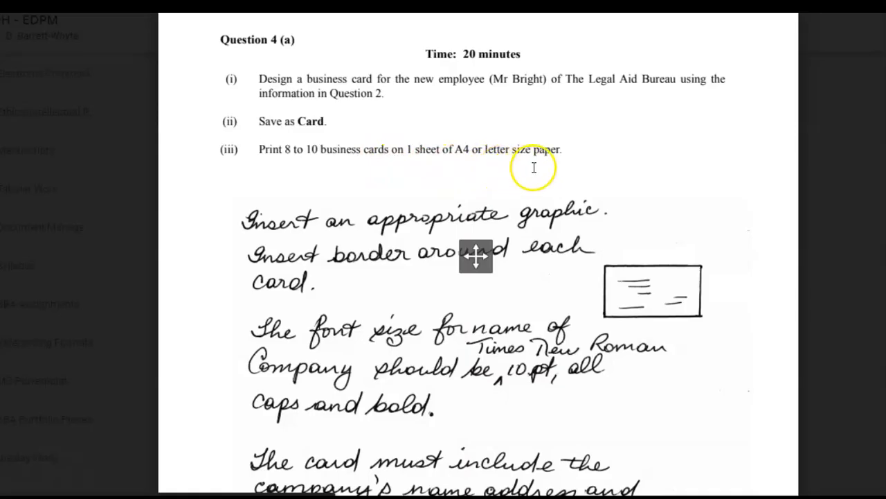
scroll(633, 448, "down", 2)
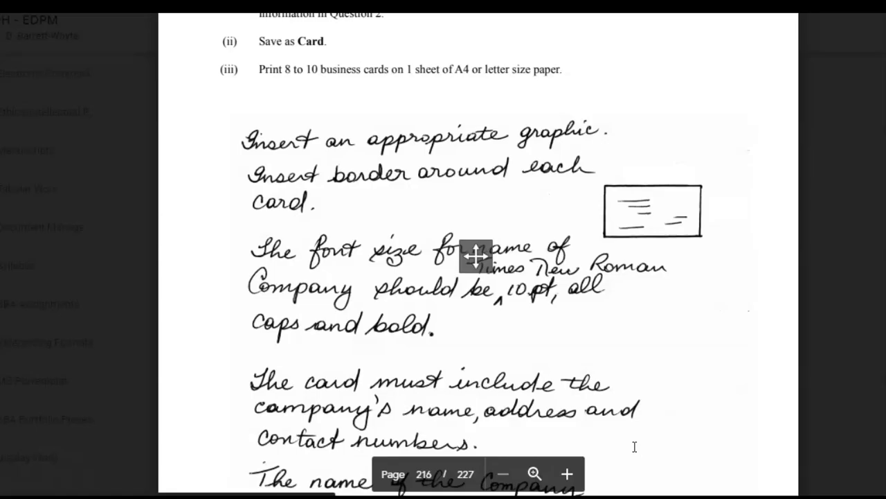
scroll(657, 430, "down", 2)
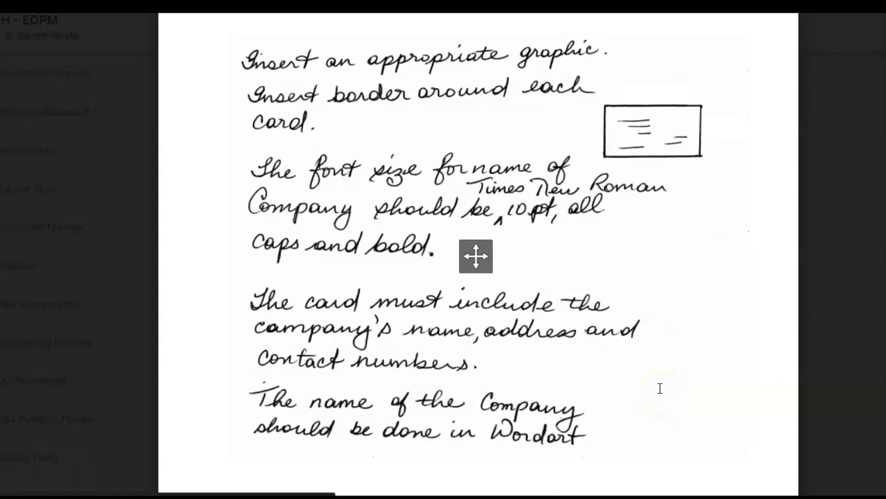
scroll(660, 387, "down", 4)
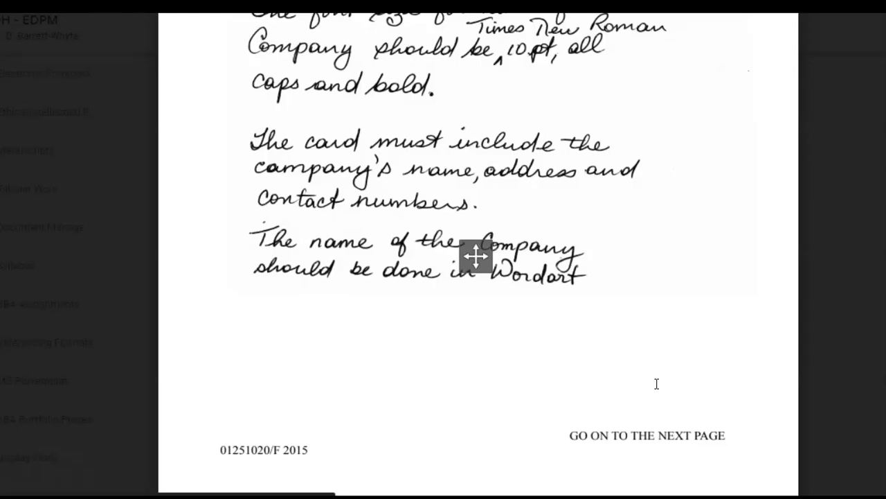
scroll(657, 384, "up", 5)
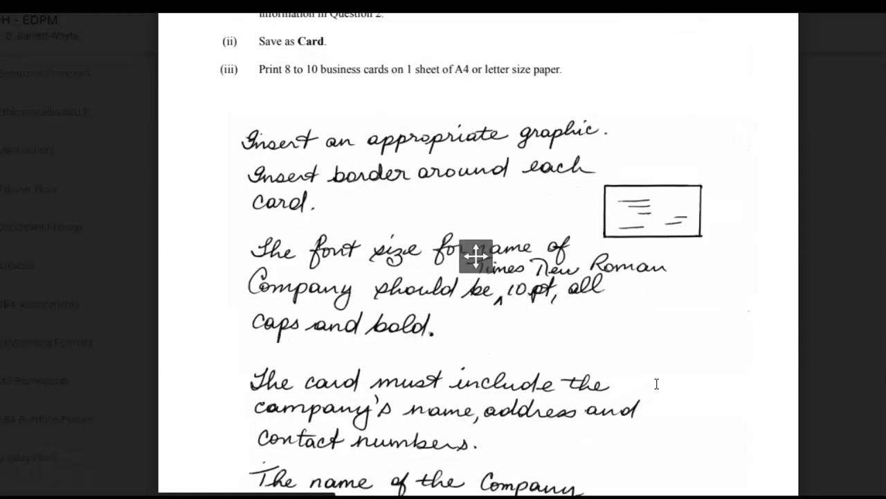
scroll(656, 384, "up", 2)
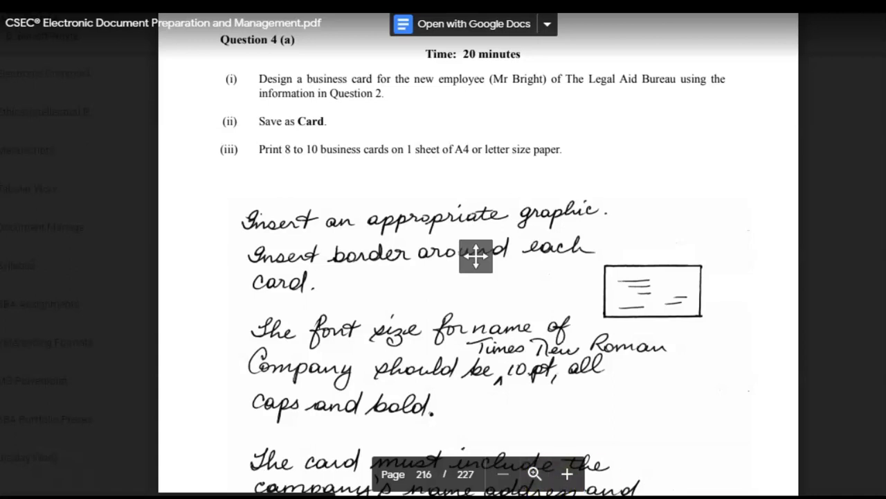
Tile the PDF viewer and blank Word document side by side, then adjust the split between them
right_click(722, 497)
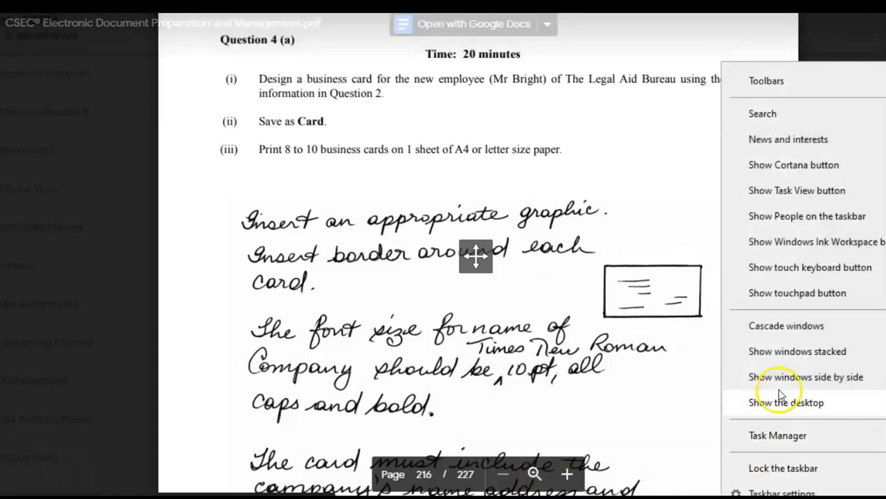
left_click(768, 376)
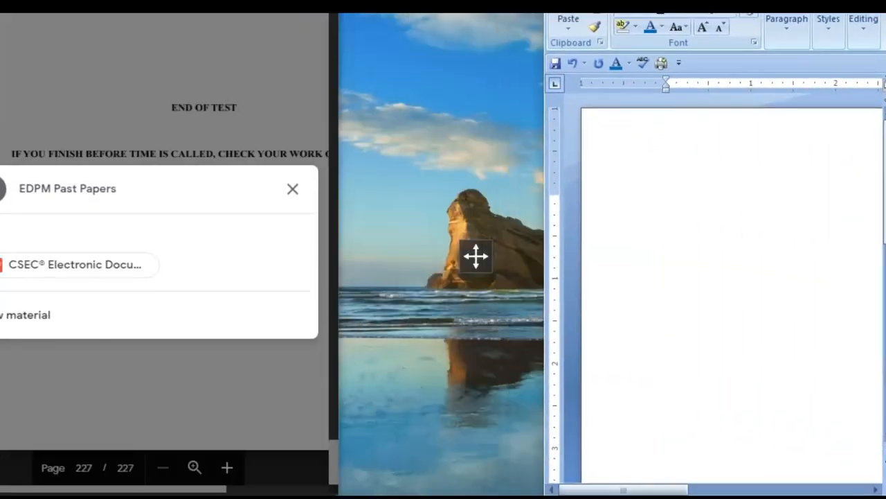
left_click_drag(541, 243, 482, 246)
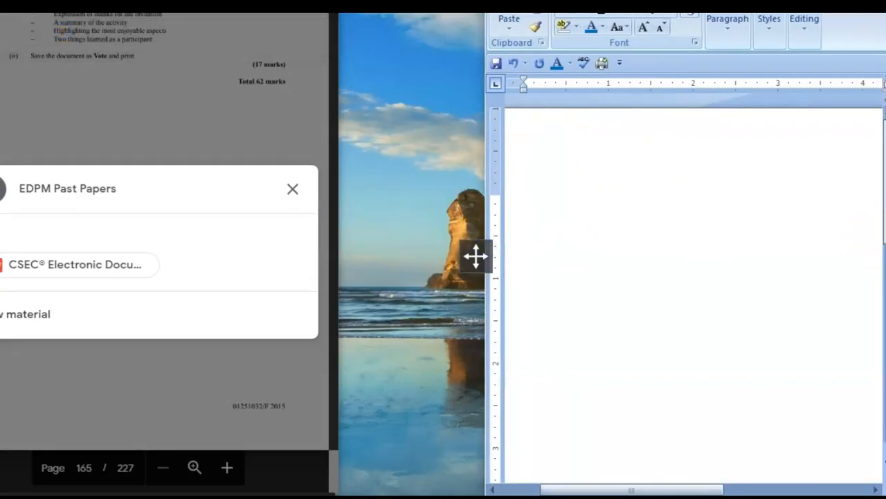
left_click_drag(878, 257, 885, 258)
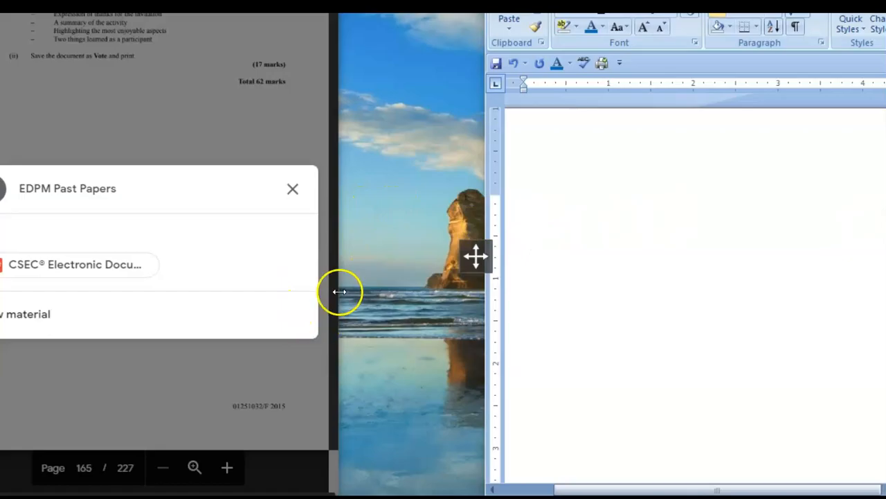
left_click_drag(337, 294, 411, 303)
left_click_drag(488, 315, 466, 313)
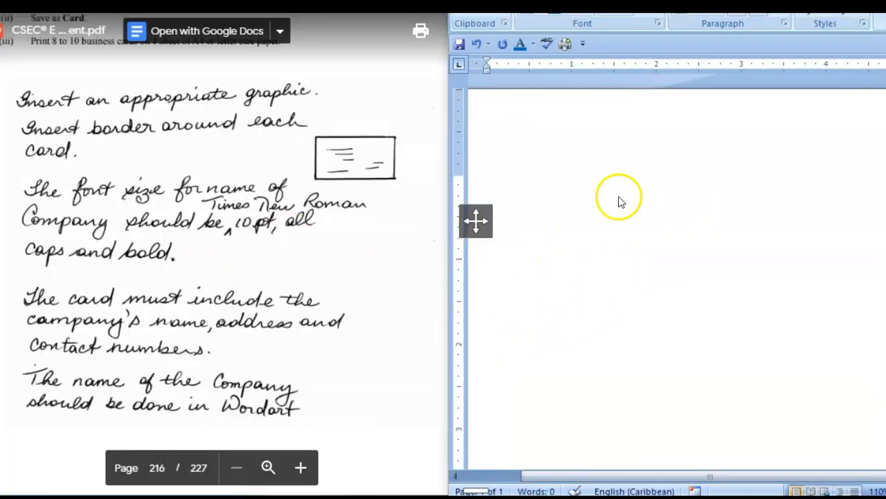
Place the insertion point on the blank page and bring up the Insert Shapes gallery
left_click(547, 188)
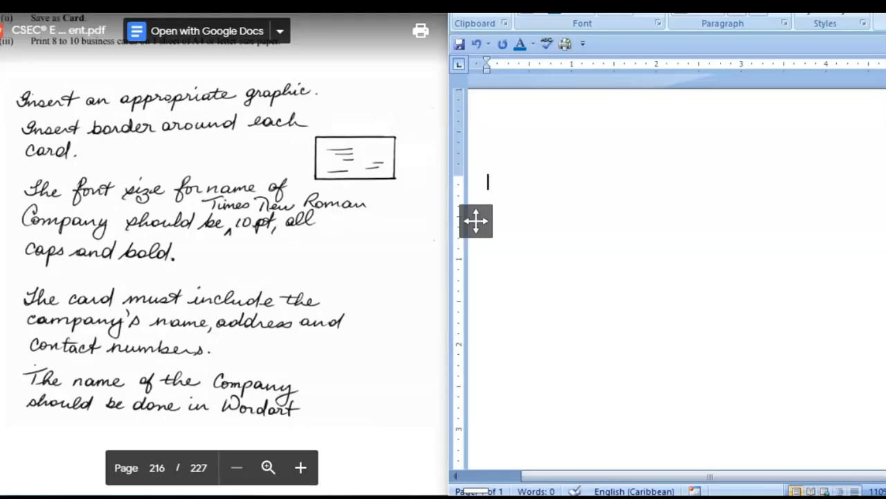
key("alt+n")
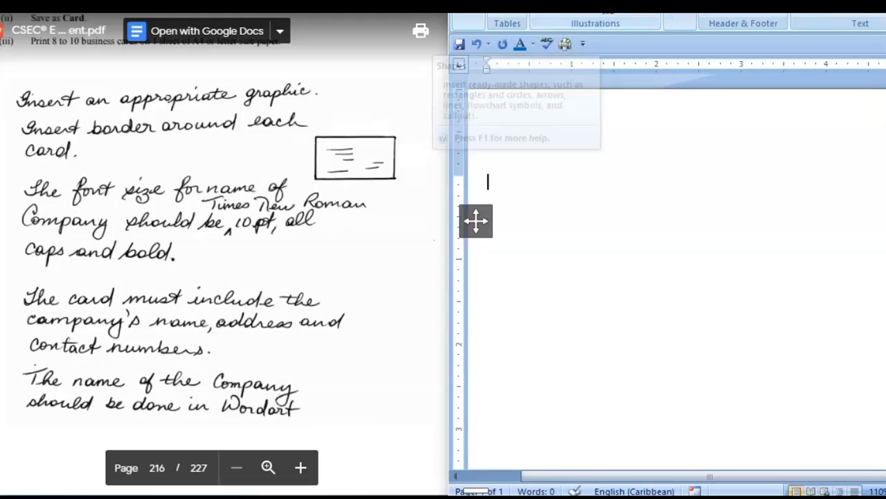
left_click(629, 5)
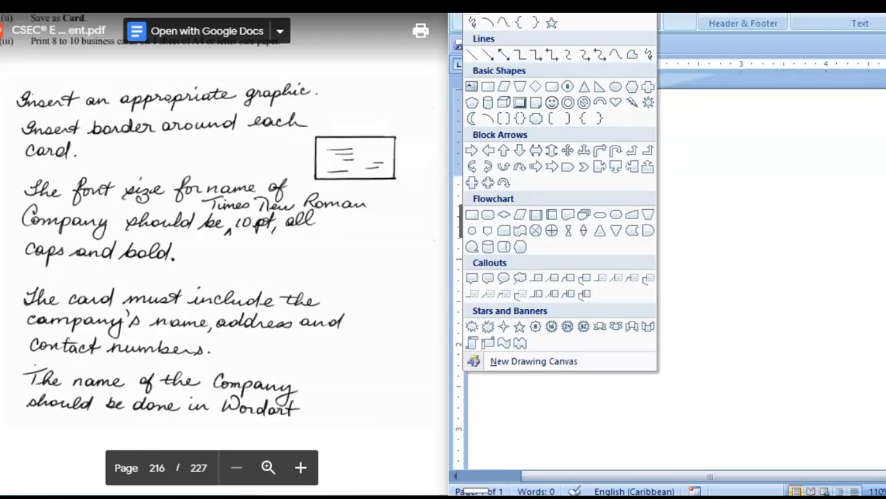
Draw a text box, then stretch it wider on both sides and taller into business-card proportions
left_click(471, 22)
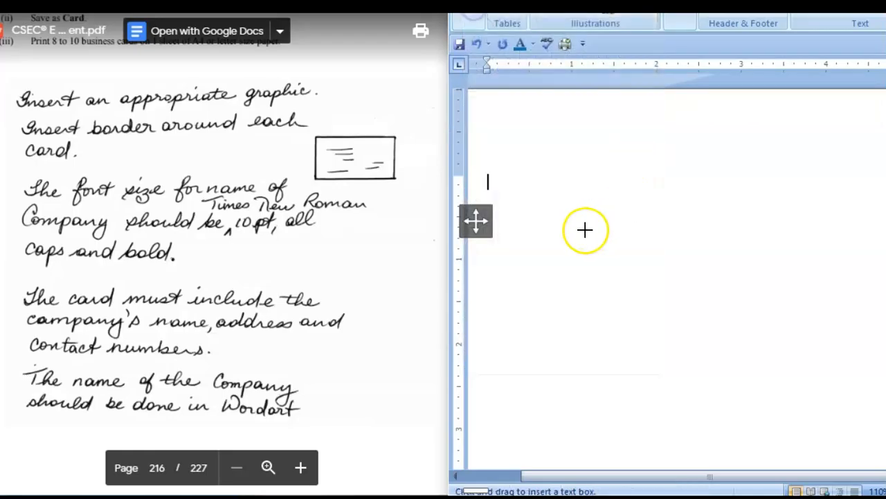
left_click_drag(577, 199, 664, 287)
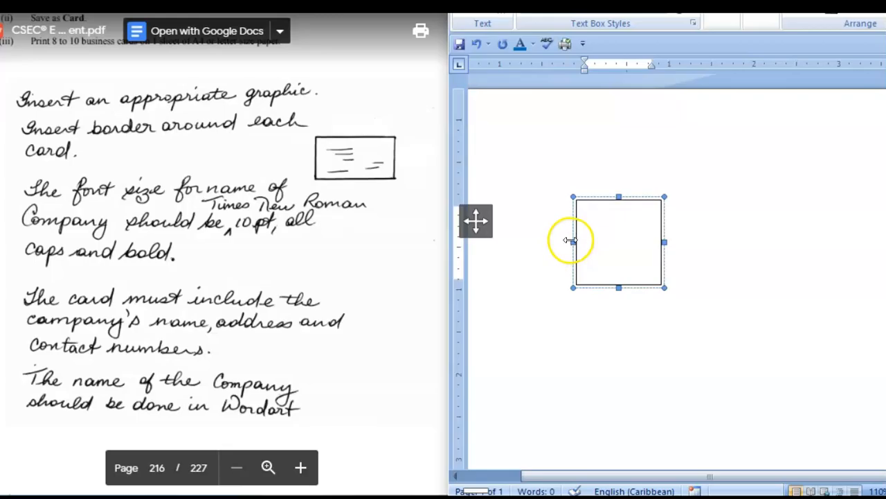
left_click_drag(574, 242, 511, 247)
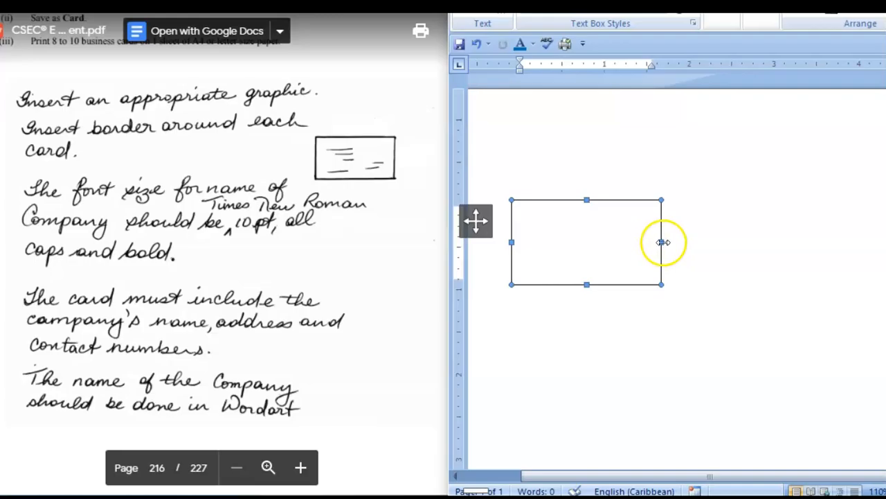
left_click_drag(664, 242, 808, 244)
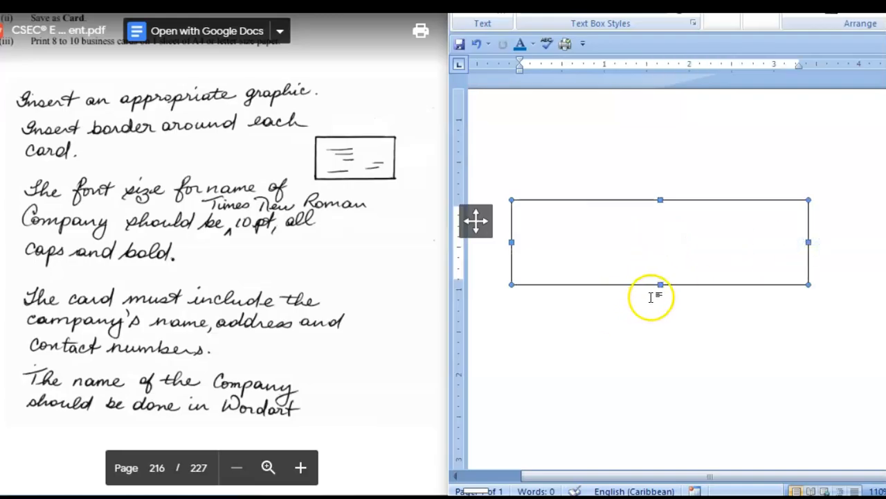
left_click_drag(660, 284, 661, 358)
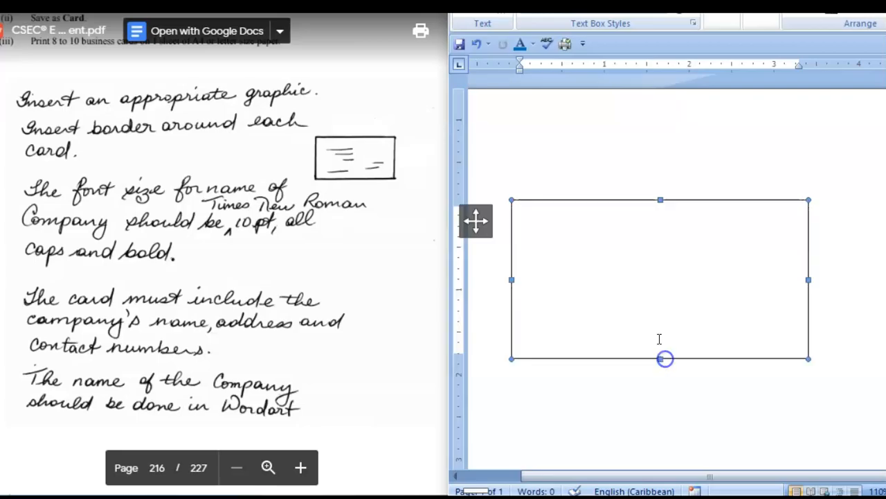
left_click(673, 228)
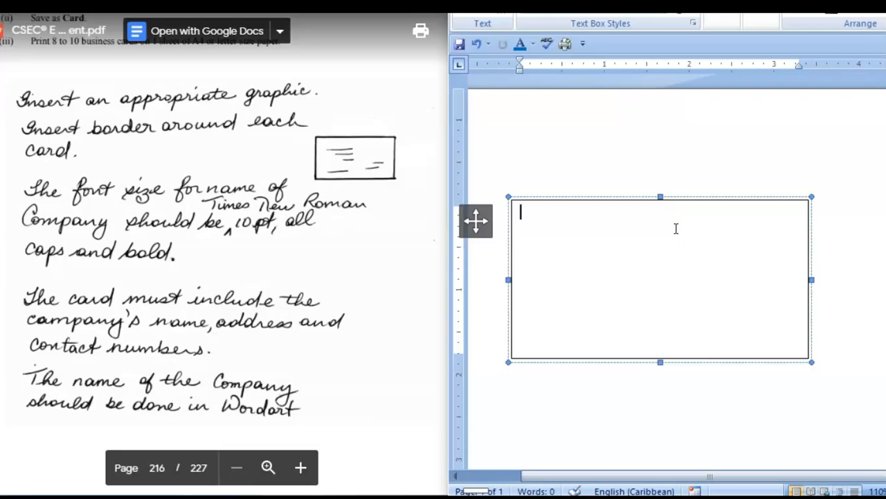
left_click(505, 254)
Restore Word to full screen by undoing Show windows side by side from the taskbar
left_click(724, 264)
left_click(724, 224)
right_click(776, 495)
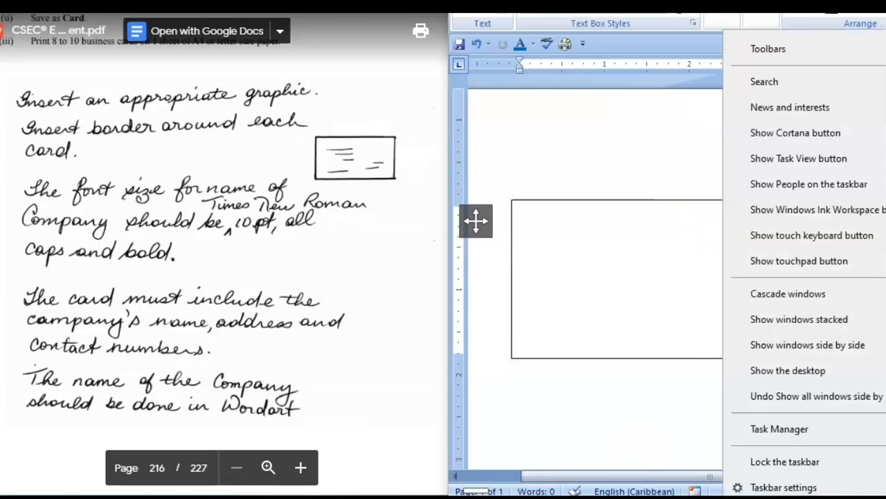
left_click(776, 400)
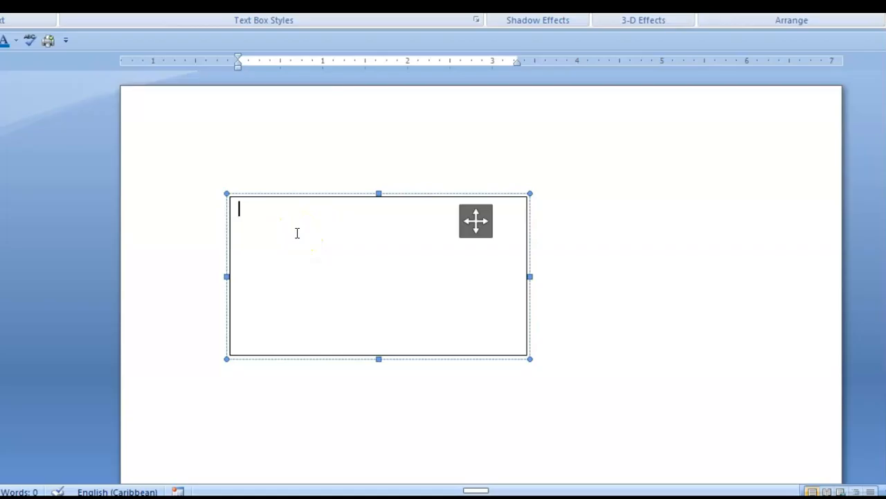
Paste the Legal Aid logo from the Clipboard pane onto the page and select it
key("alt+h")
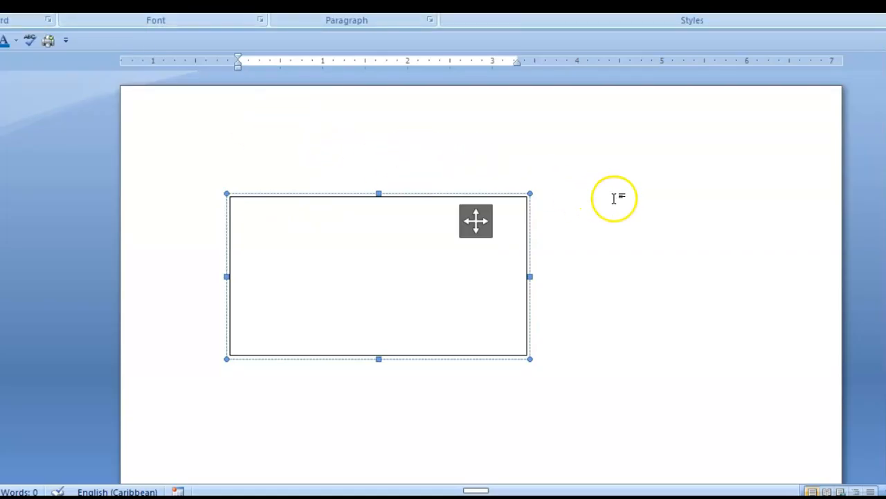
left_click(628, 215)
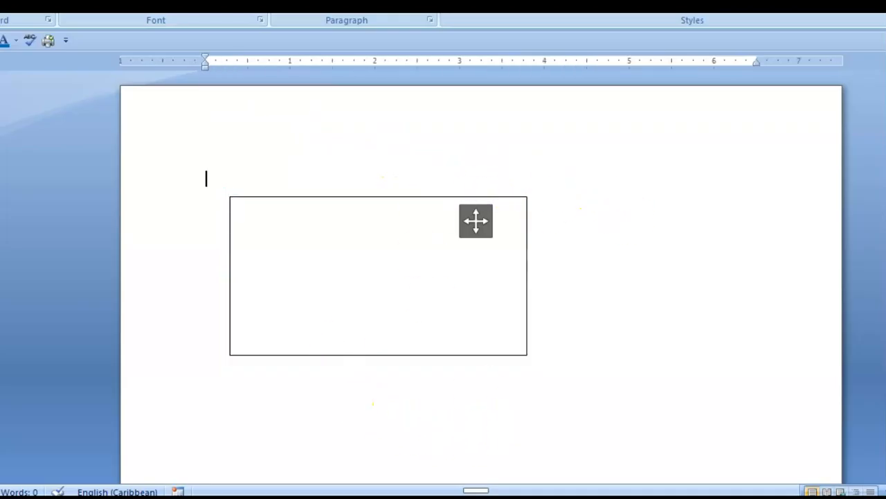
left_click(48, 20)
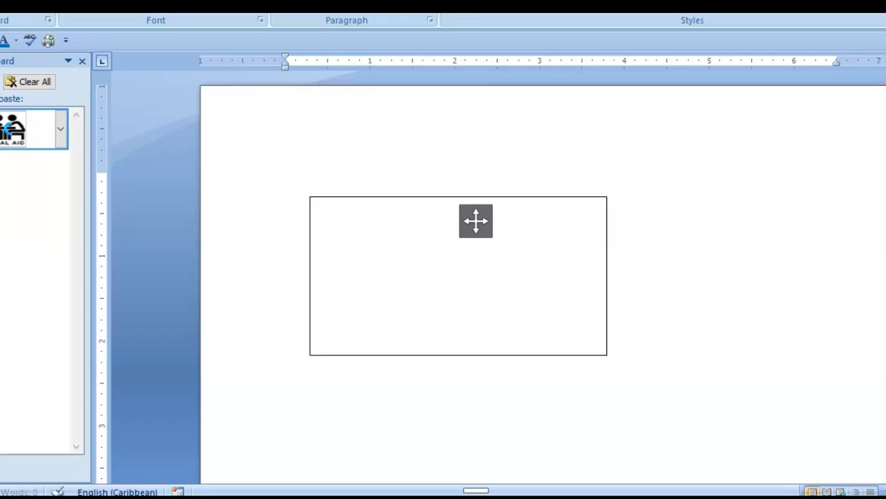
left_click(11, 129)
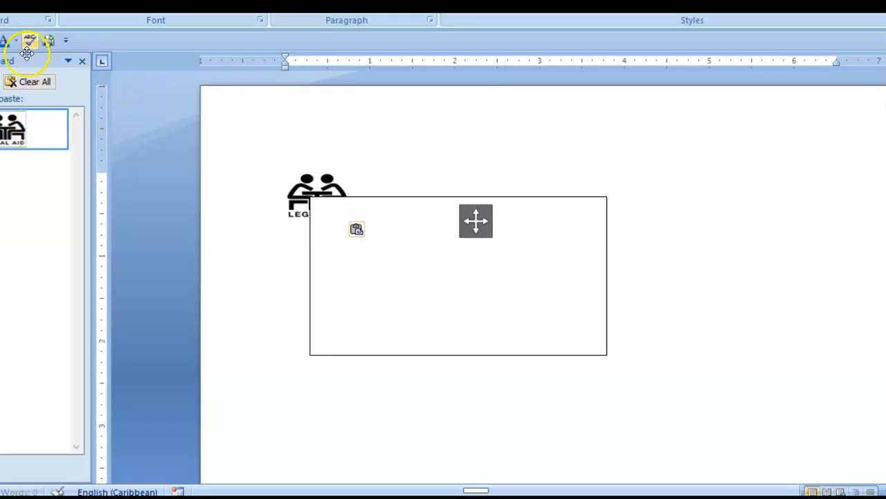
left_click(84, 61)
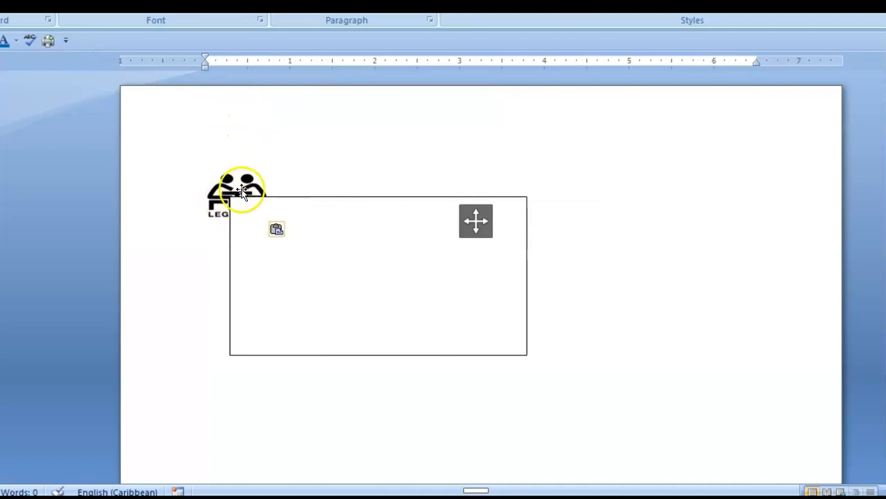
mouse_move(229, 185)
left_mouse_down()
mouse_move(538, 172)
mouse_move(584, 180)
mouse_move(198, 198)
mouse_move(234, 182)
left_mouse_up()
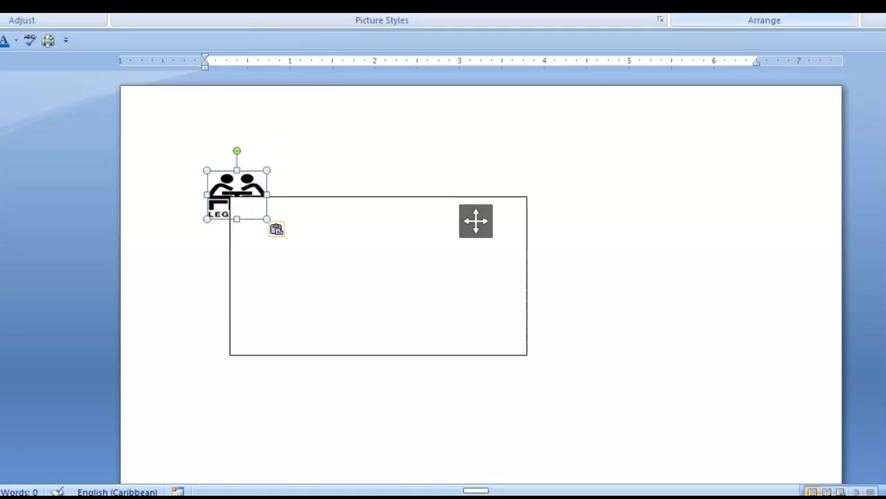
Set Square text wrapping on both the logo and the card text box
left_click(773, 6)
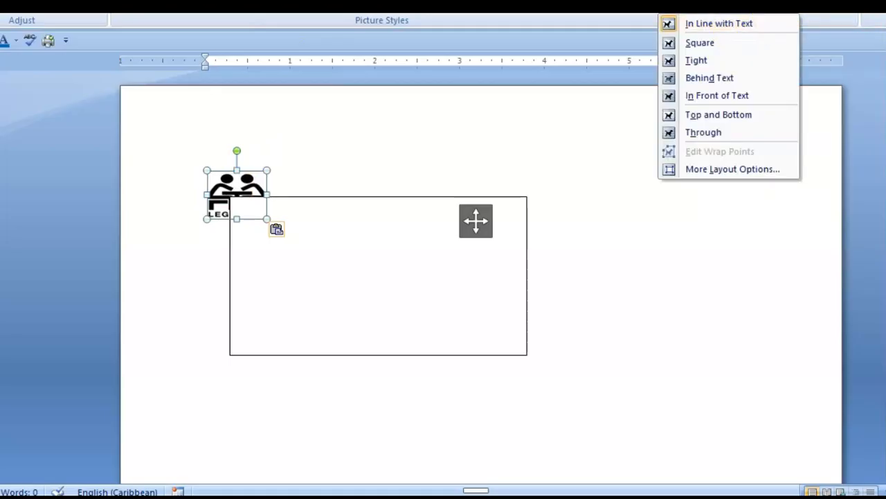
left_click(714, 46)
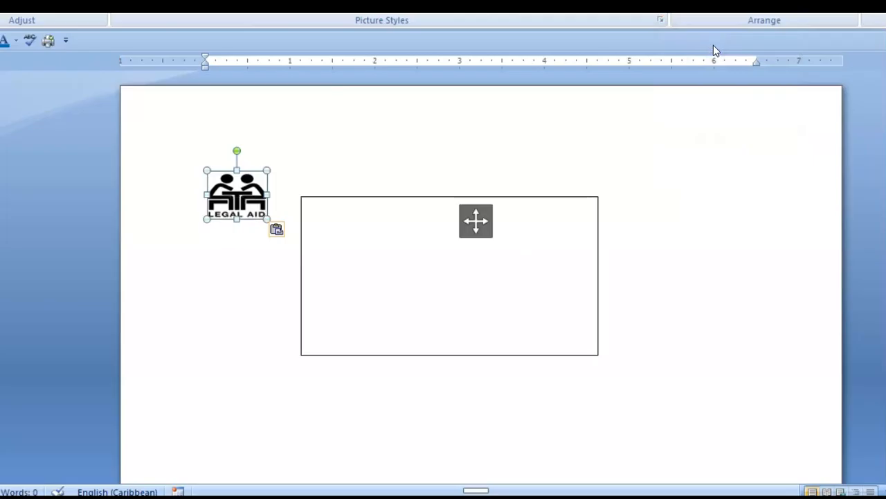
left_click(399, 206)
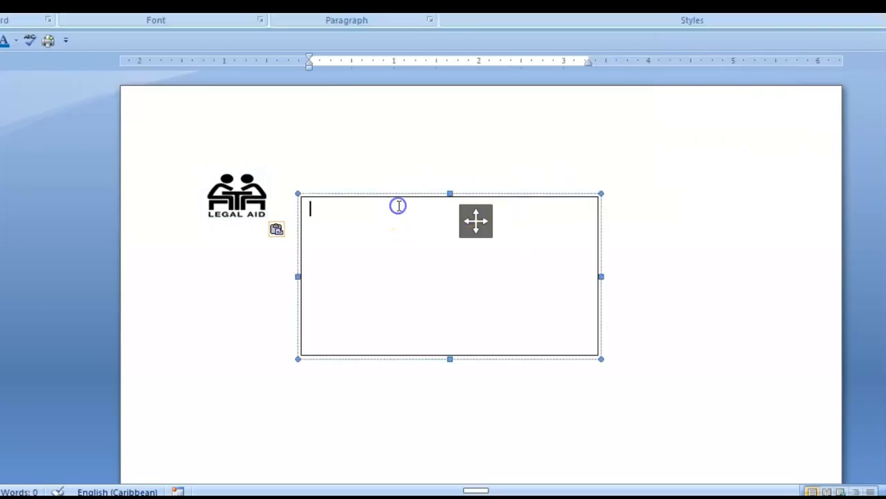
left_click(410, 1)
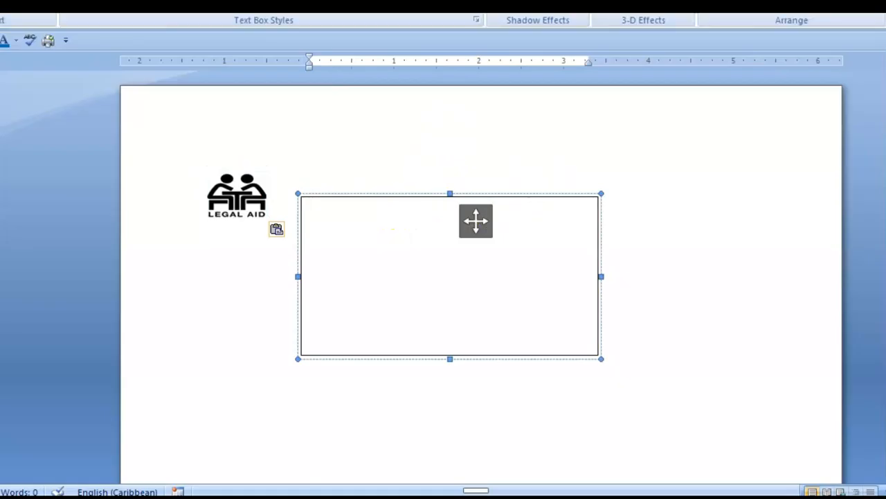
left_click(727, 7)
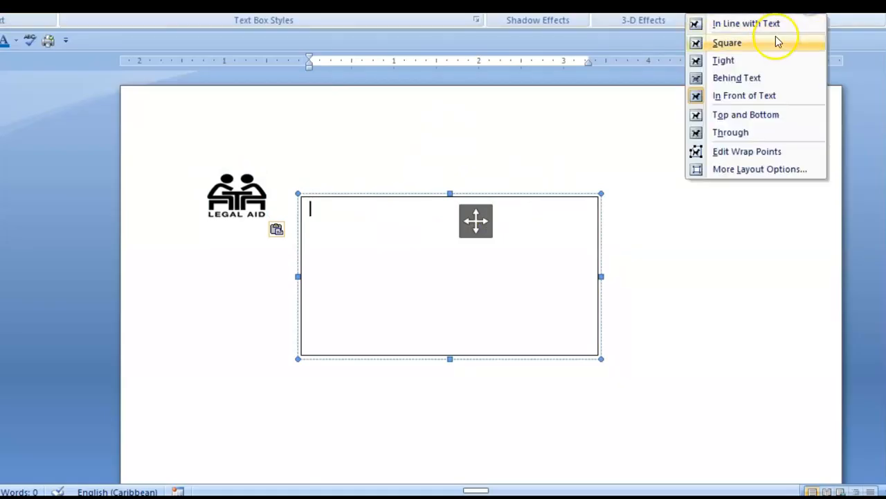
left_click(729, 44)
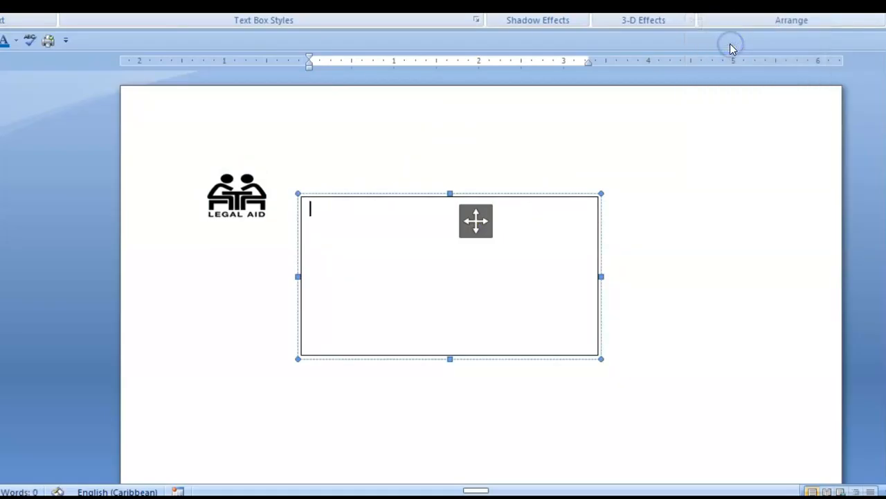
Move the text box over the logo and place the cursor just right of the logo
left_click_drag(378, 200, 271, 168)
left_click(616, 219)
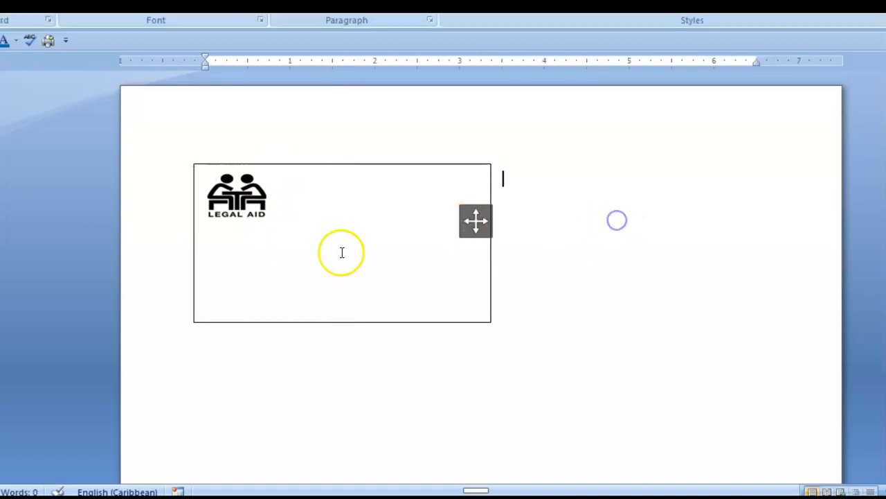
left_click(292, 195)
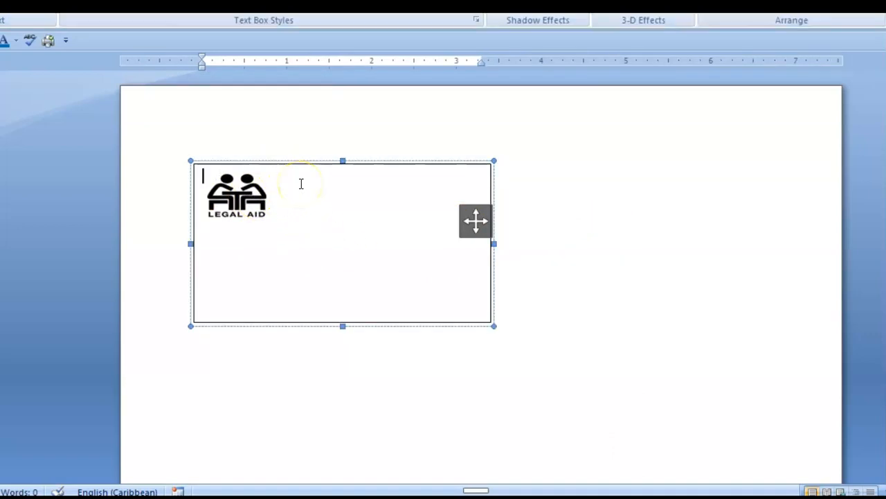
left_click(300, 183)
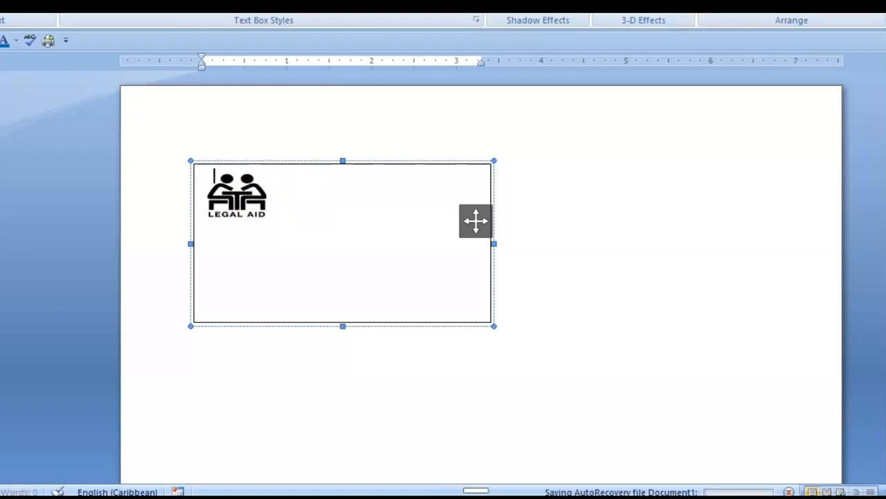
left_click(192, 207)
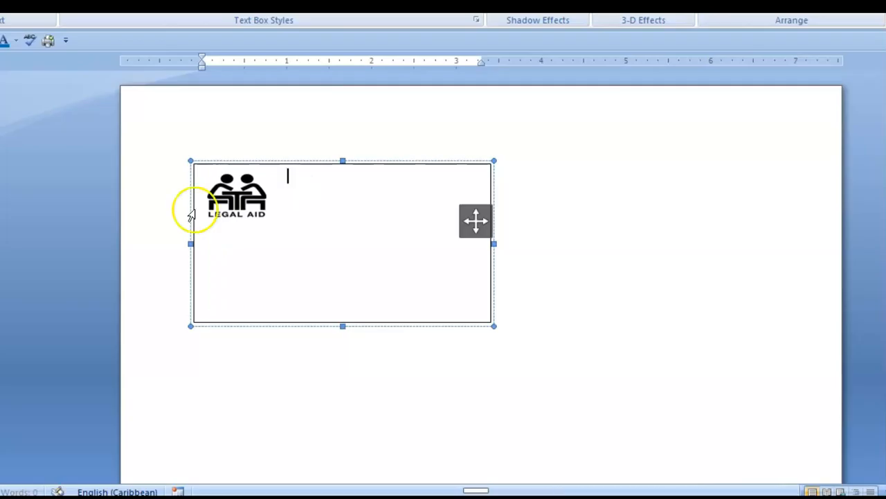
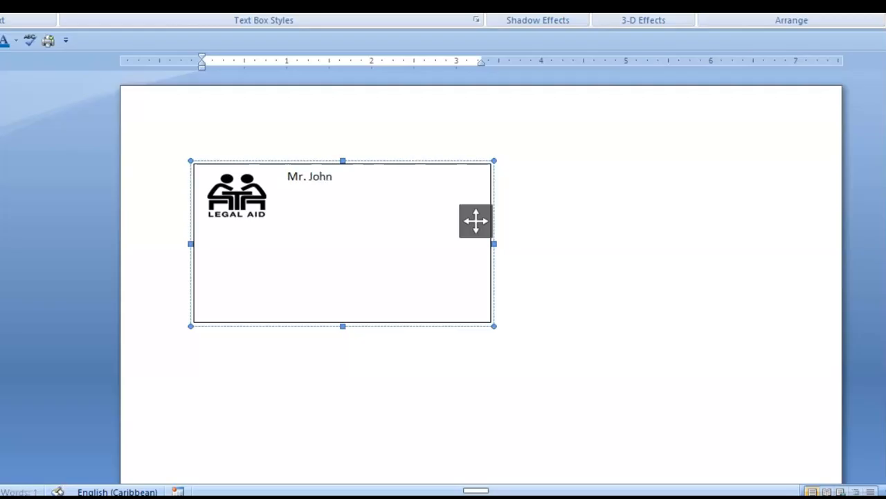
Type the cardholder's name, then an indented 'Finance Officer' line below, and select all the text
key("Return")
key("Tab")
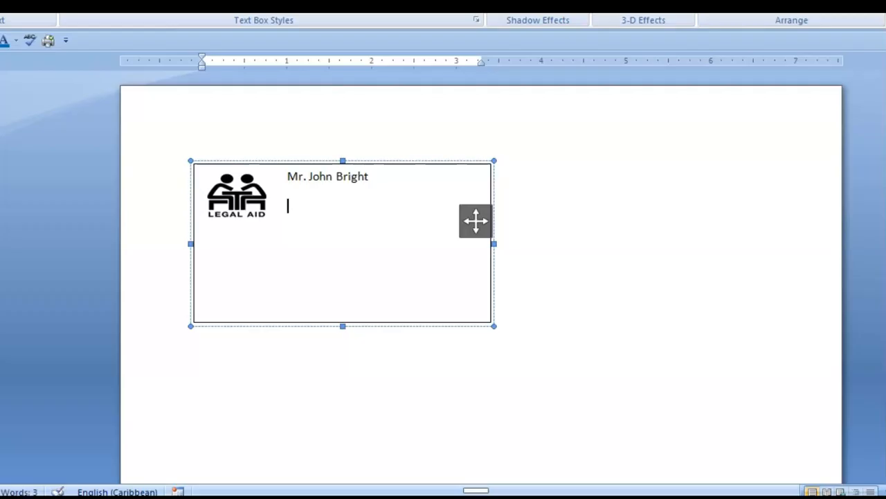
type("Finance Officer")
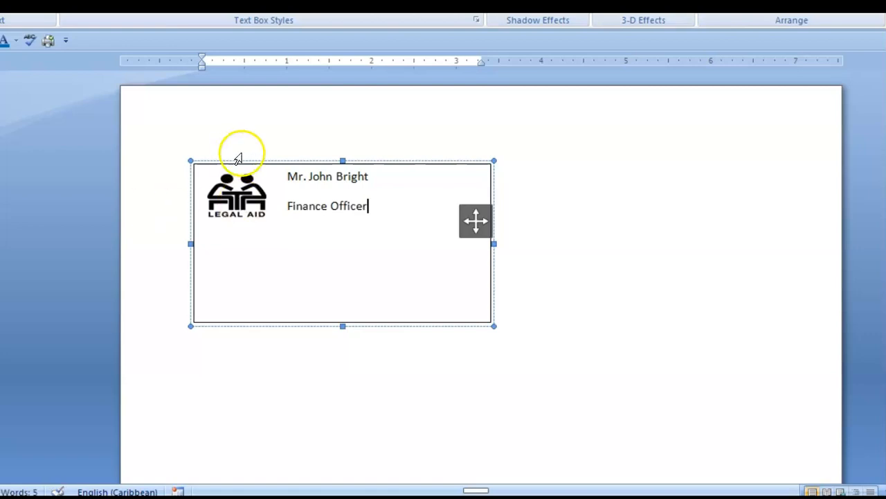
left_click_drag(286, 175, 412, 295)
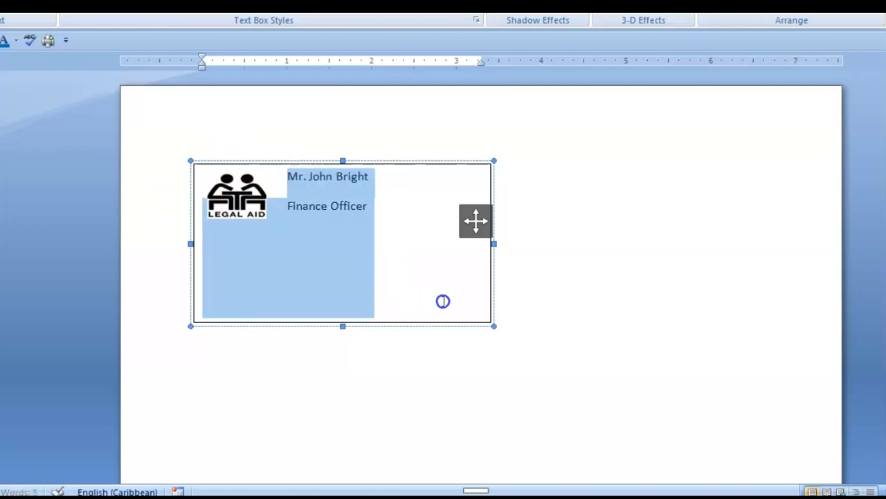
Format the name and title as 12 pt Times New Roman, then add an empty line after 'Finance Officer'
key("alt+h")
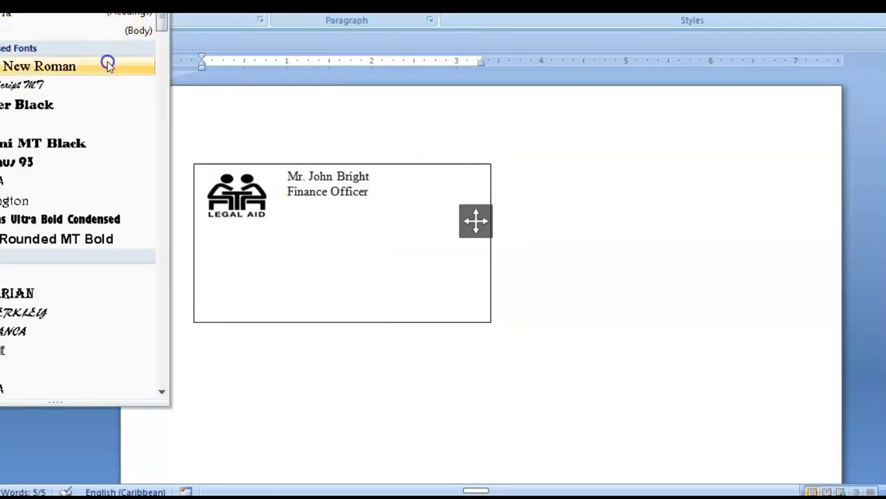
left_click(107, 63)
left_click(198, 1)
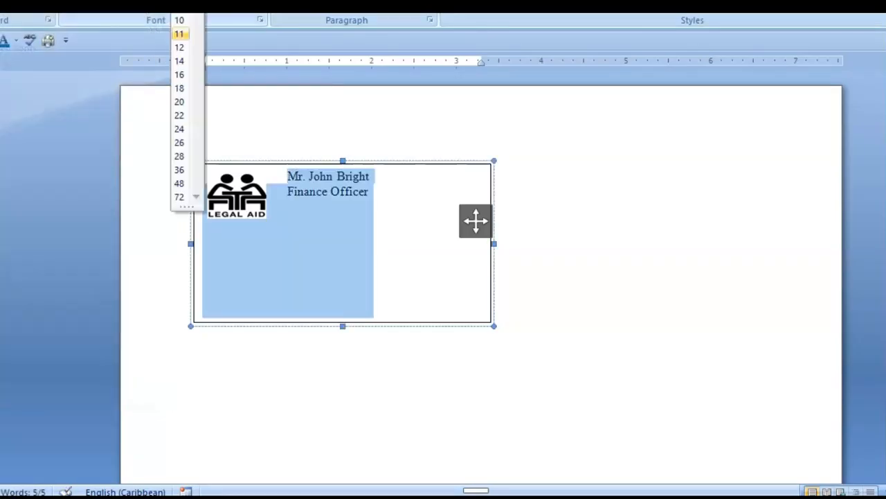
left_click(177, 51)
left_click(393, 230)
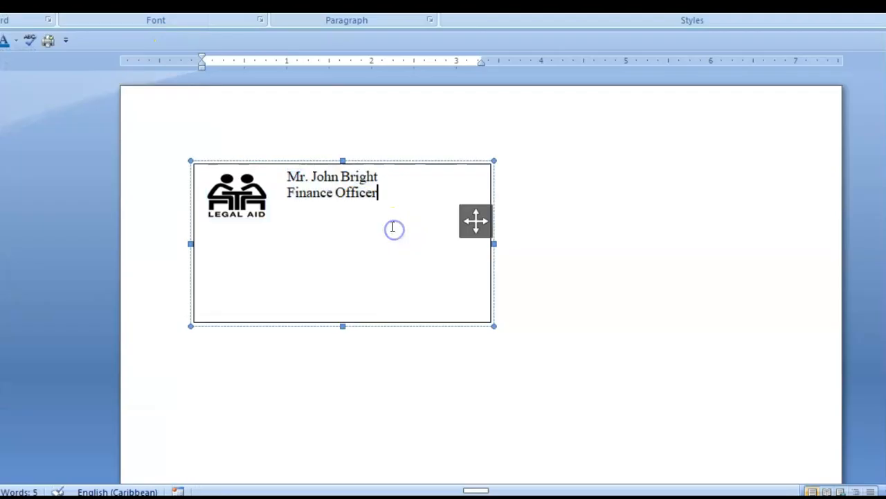
key("Return")
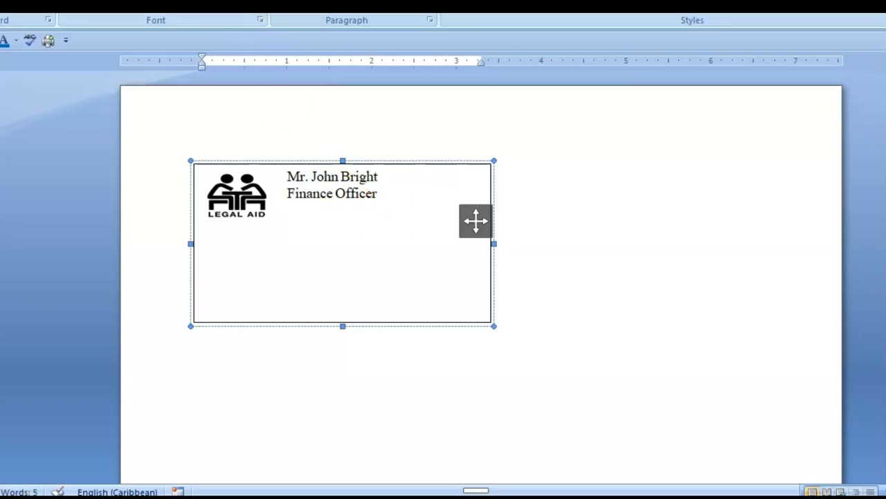
Insert a blue outlined WordArt style and type 'LEGAL AID BUREAU'
key("alt+n")
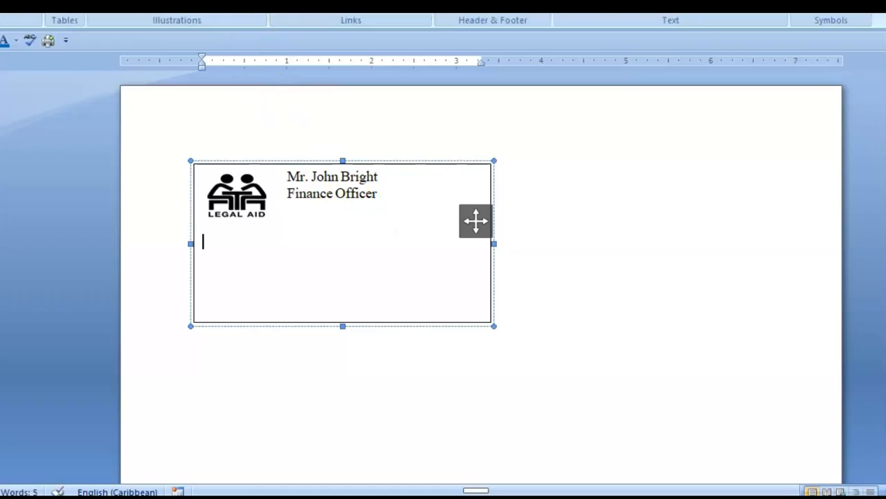
key("w")
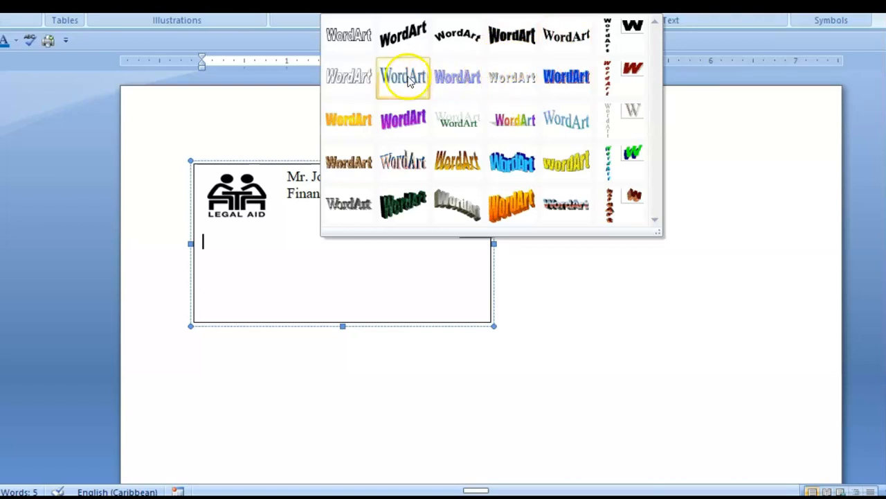
left_click(450, 77)
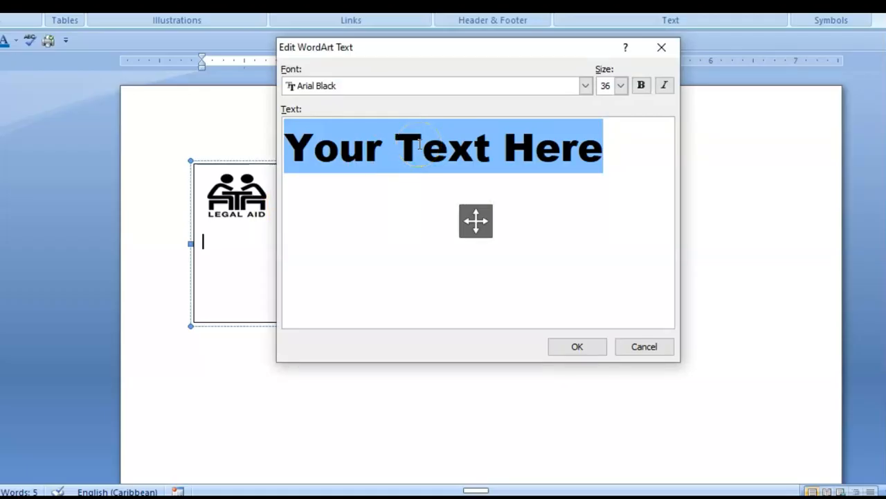
type("LEGAL")
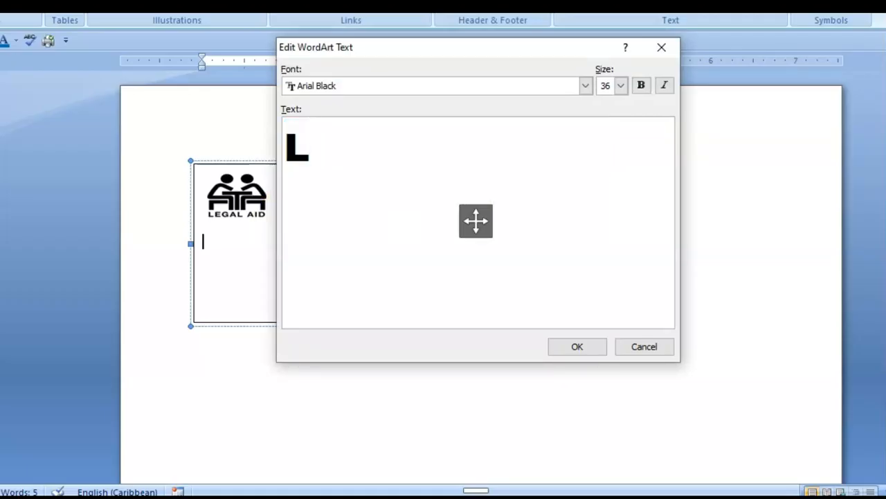
type("I")
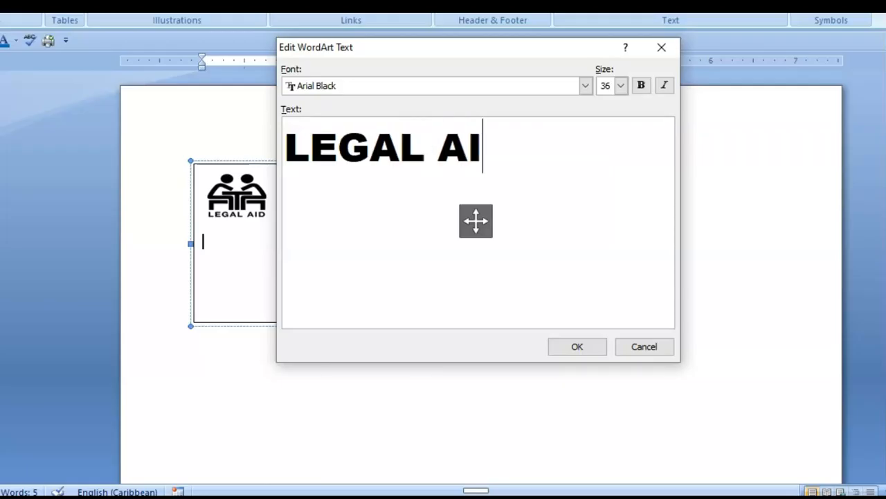
type("D BUREAU")
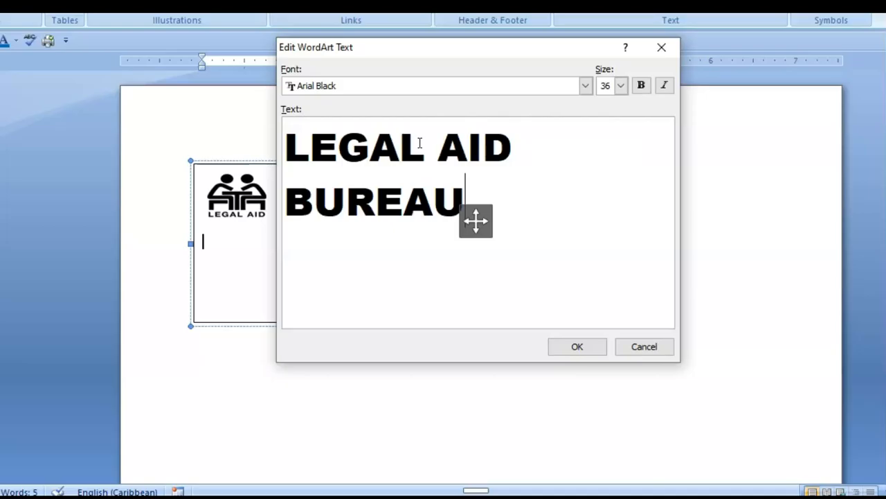
Set the WordArt text font to Times New Roman
left_click_drag(282, 143, 499, 205)
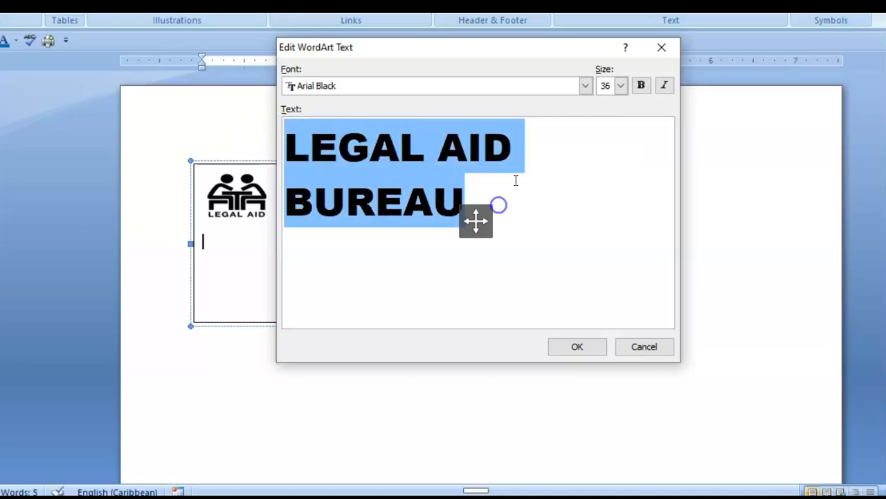
left_click(585, 86)
scroll(396, 140, "up", 2)
scroll(399, 144, "down", 2)
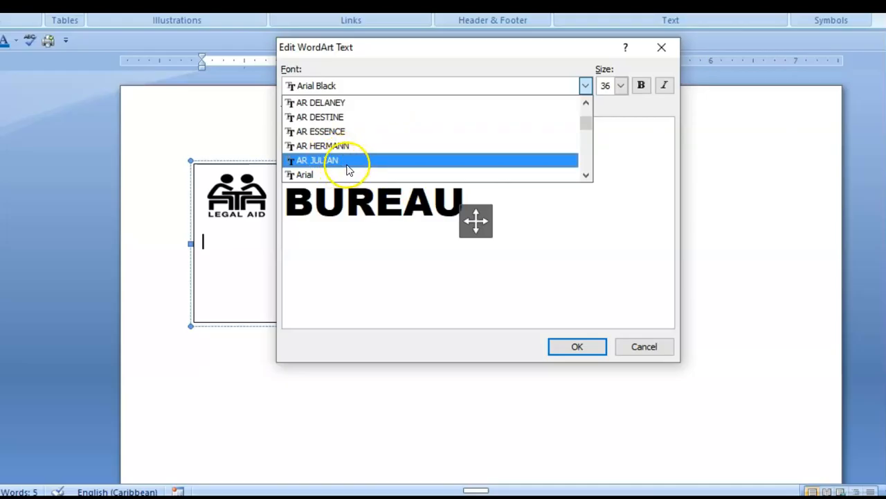
scroll(381, 164, "down", 1)
left_click_drag(585, 124, 583, 166)
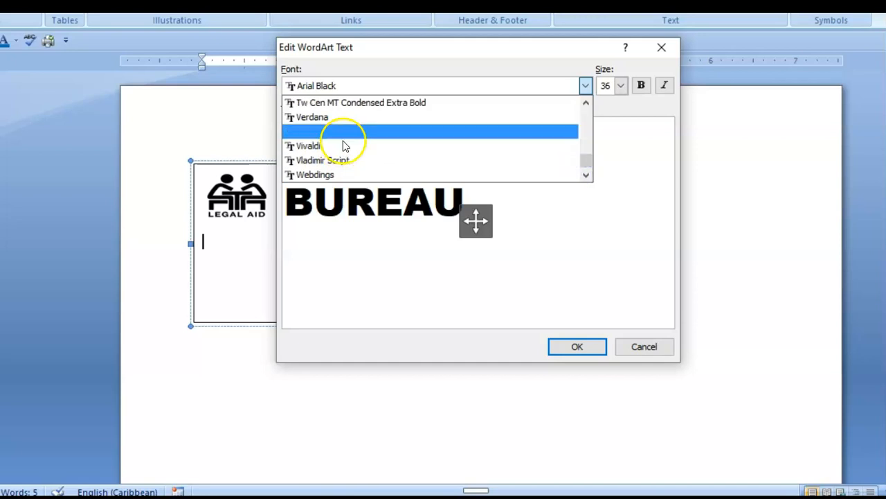
scroll(343, 142, "up", 4)
scroll(339, 138, "up", 2)
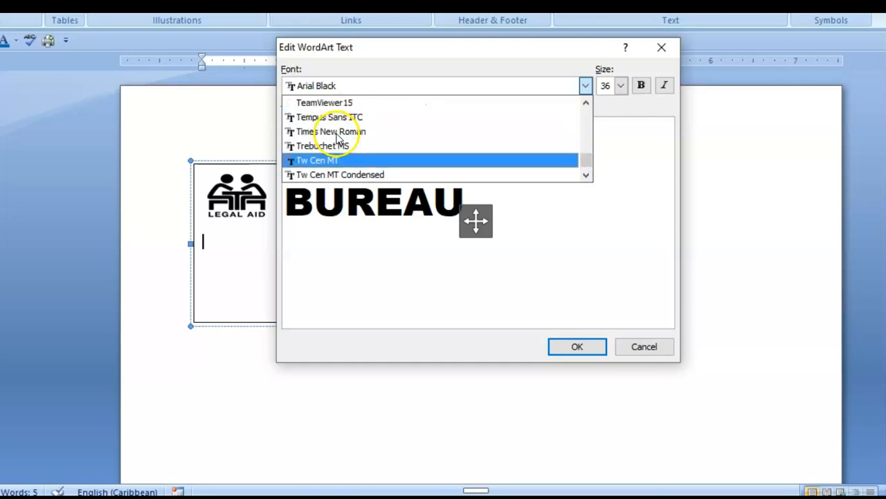
left_click(343, 131)
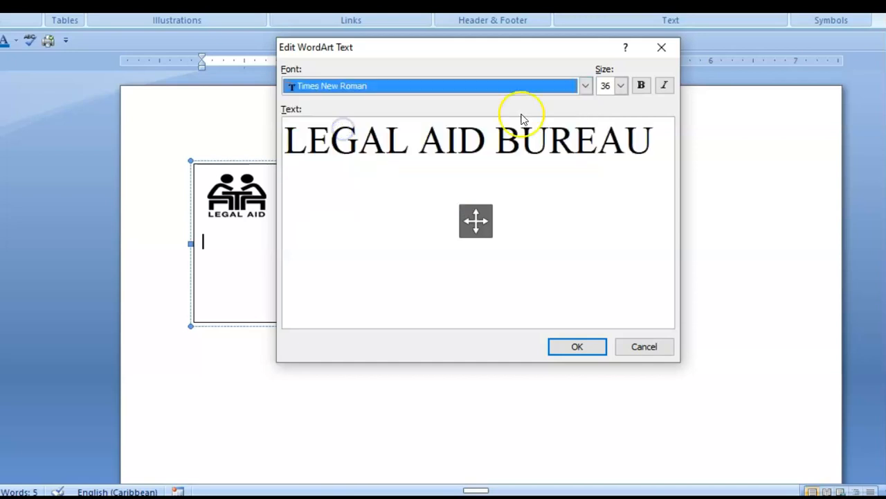
Make the WordArt text size 12 and bold, then confirm the WordArt
left_click_drag(287, 137, 675, 164)
left_click(621, 85)
scroll(612, 111, "up", 3)
left_click(607, 106)
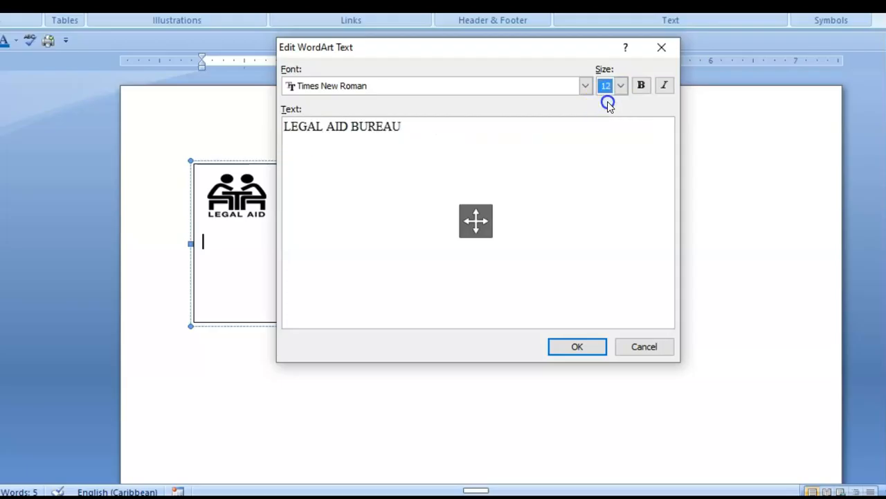
left_click(313, 139)
key("ctrl+a")
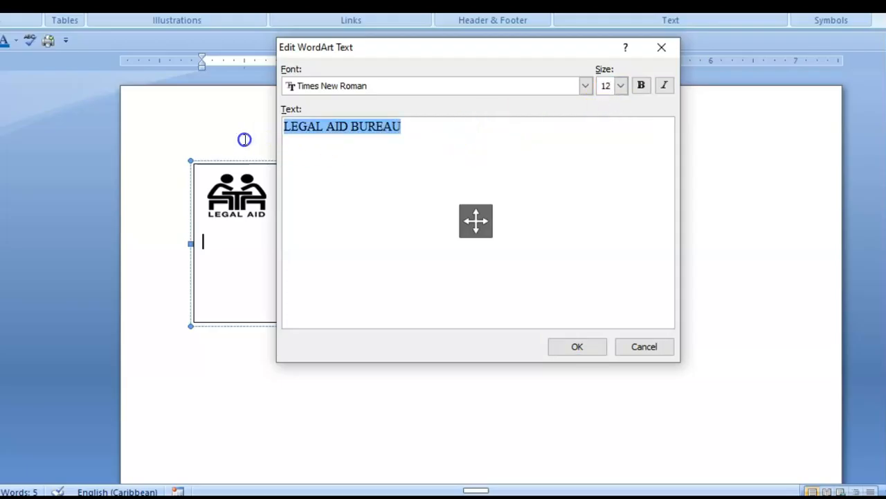
left_click(641, 85)
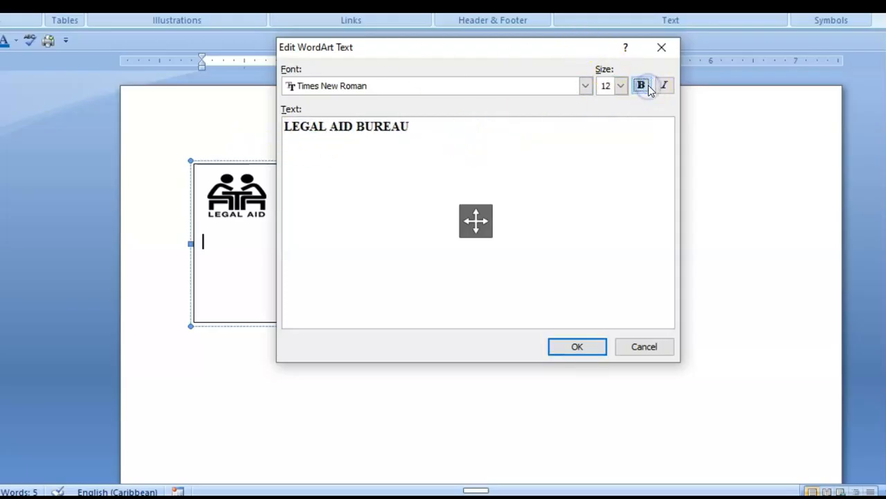
left_click(581, 350)
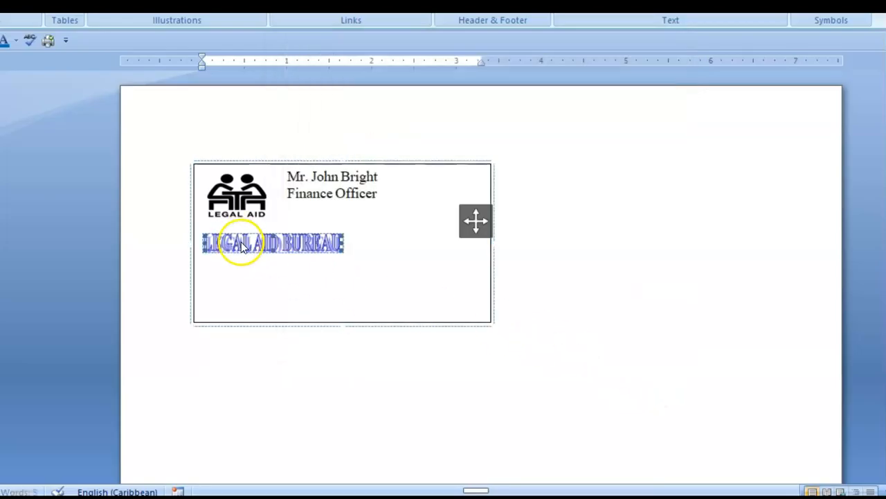
Stretch the LEGAL AID BUREAU WordArt wider across the card and place the cursor after it
left_click(342, 243)
left_click_drag(343, 243, 457, 253)
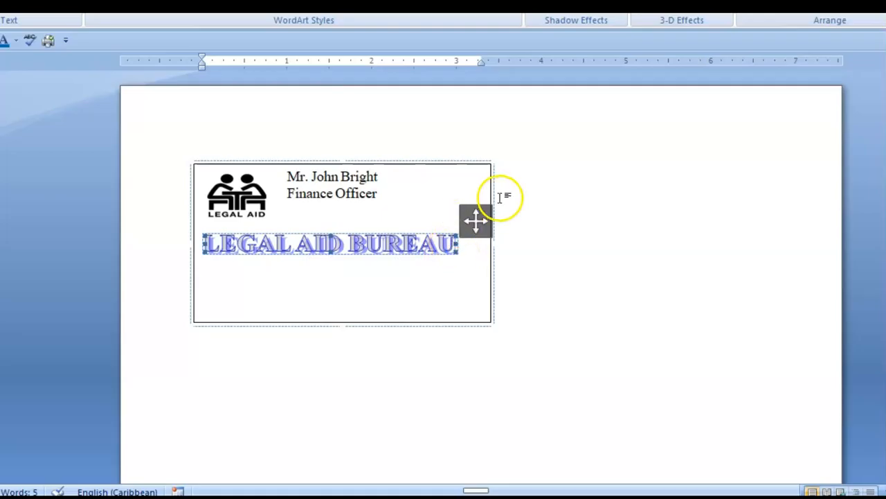
left_click(846, 19)
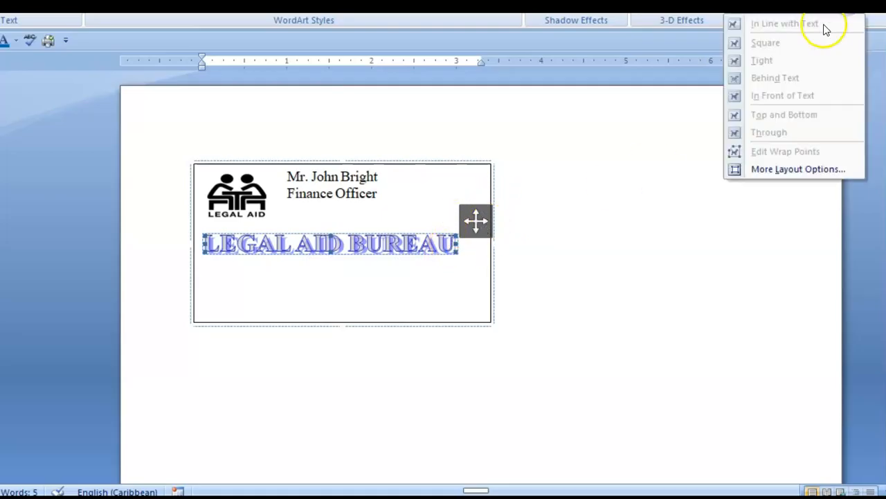
left_click(453, 281)
left_click(465, 248)
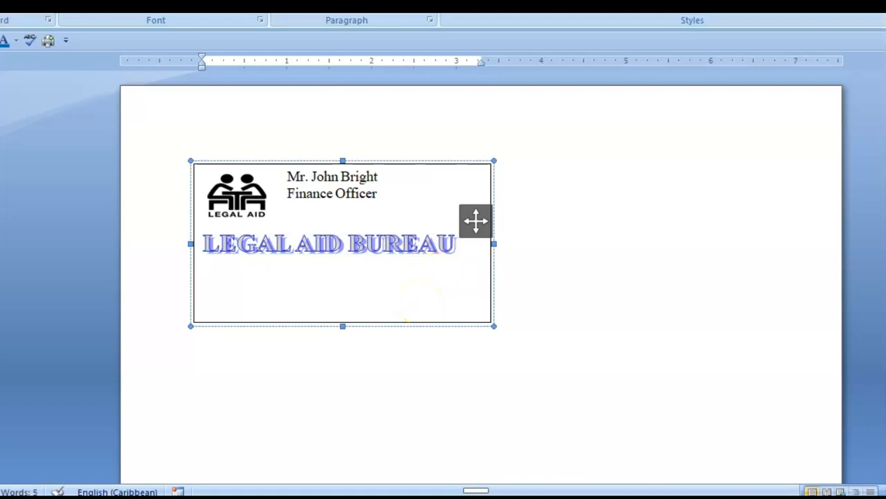
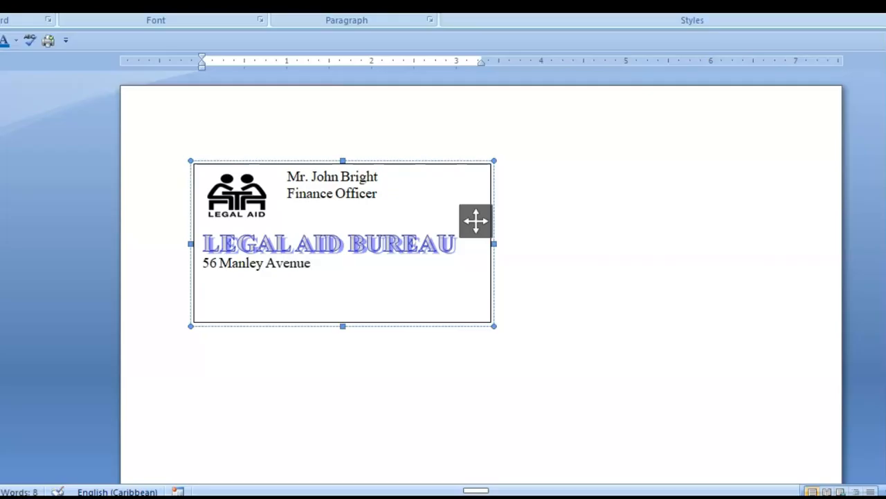
Type the bureau's street address, city and country line, then the telephone and fax numbers
key("Return")
type("Kingston 10")
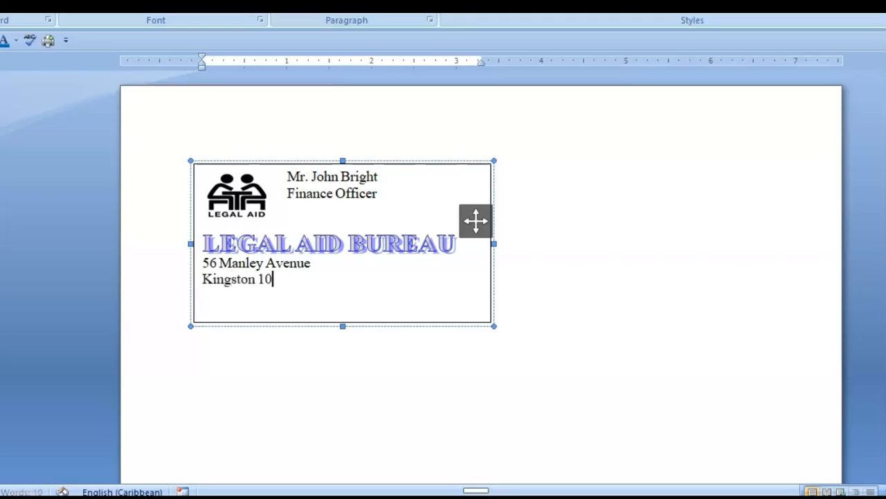
type(", Jm")
key("BackSpace")
type("amaica")
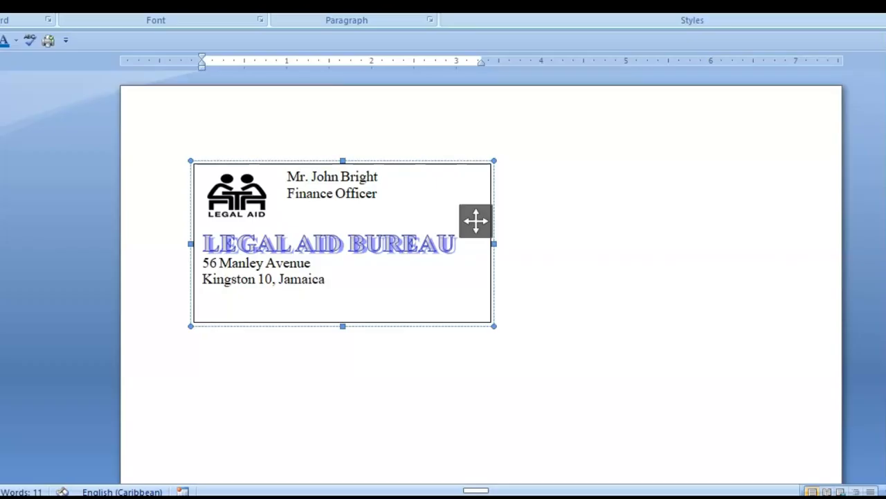
type(" Telephone:")
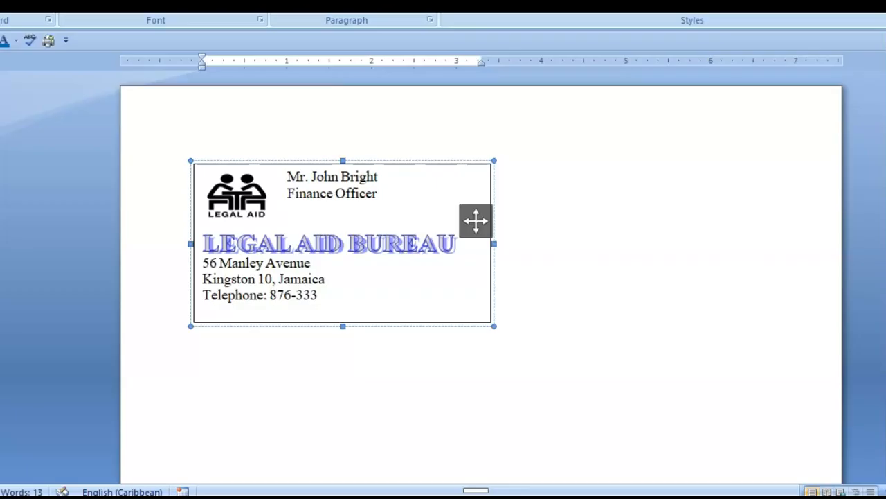
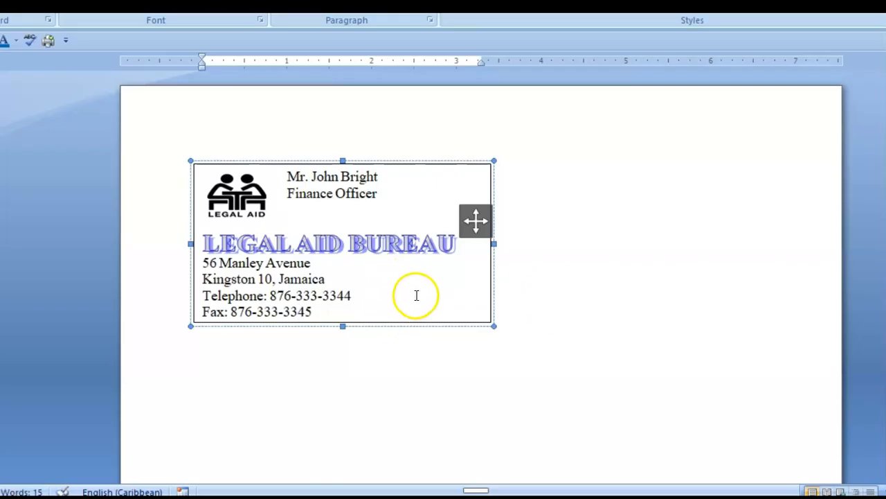
Try pushing the cardholder's name onto a new line, then undo the line break
left_click(542, 258)
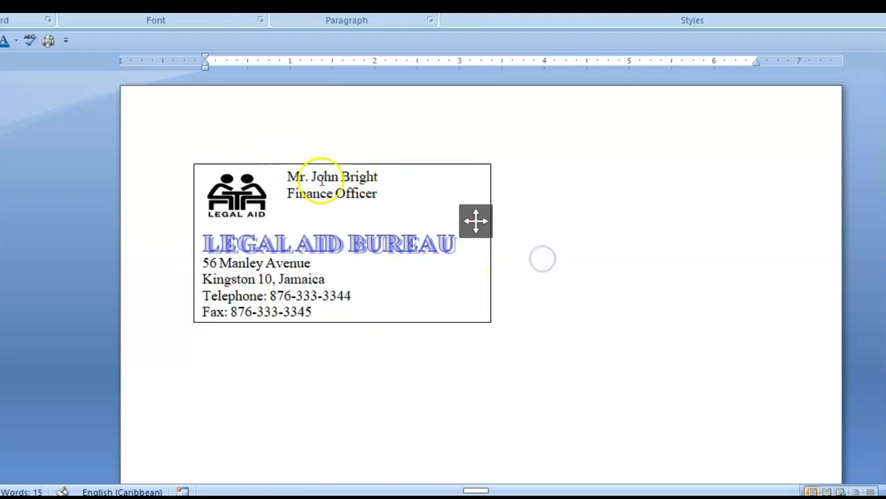
left_click_drag(287, 176, 380, 185)
left_click(427, 230)
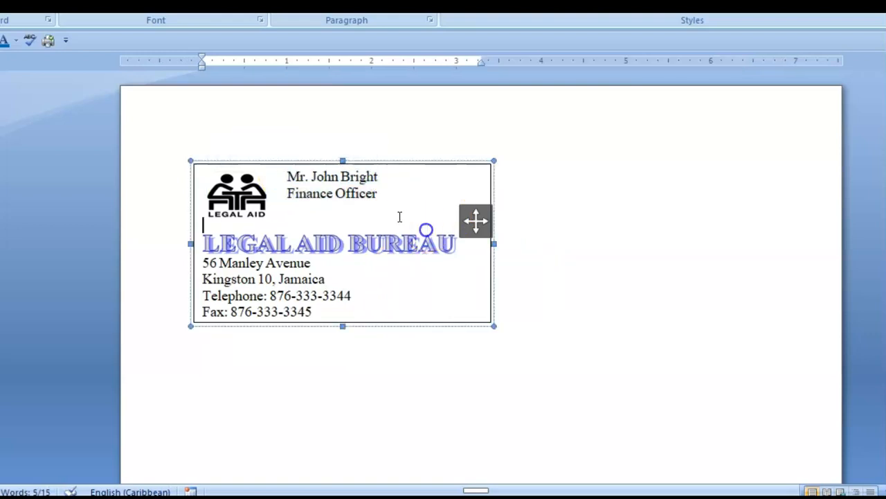
left_click(286, 177)
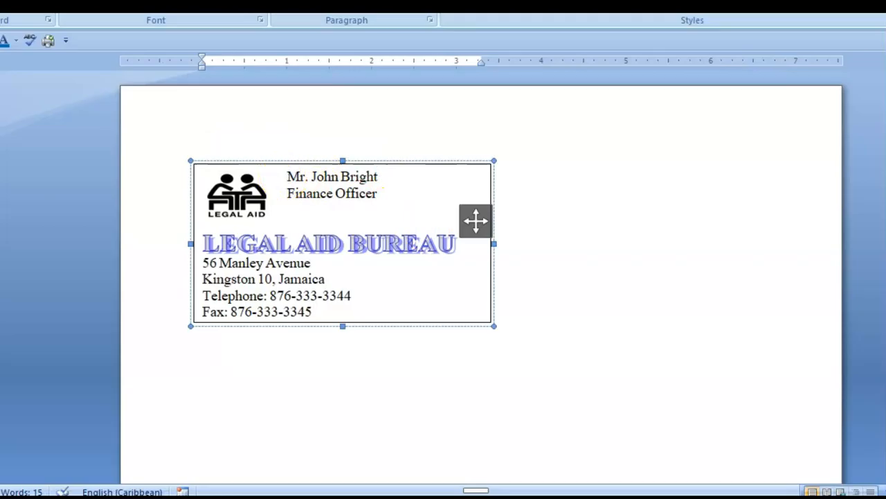
key("Return")
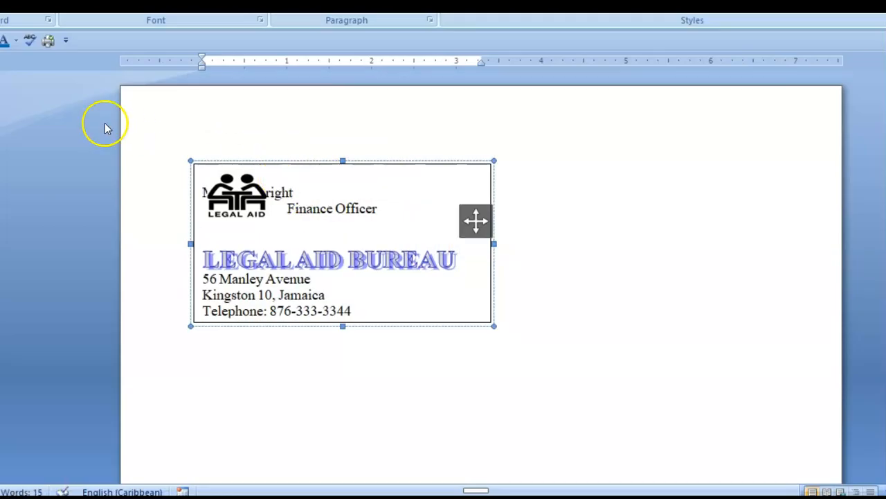
key("ctrl+z")
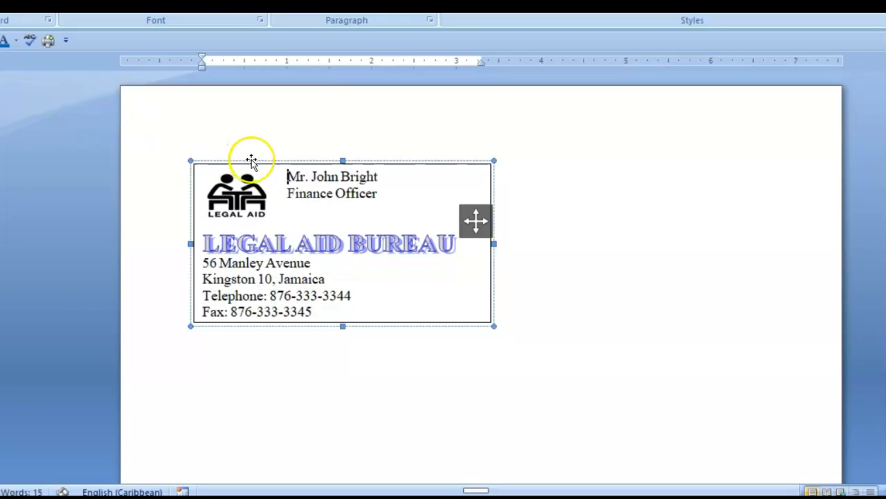
Set the cardholder's name in a script font and enlarge it three size steps
left_click_drag(284, 175, 409, 174)
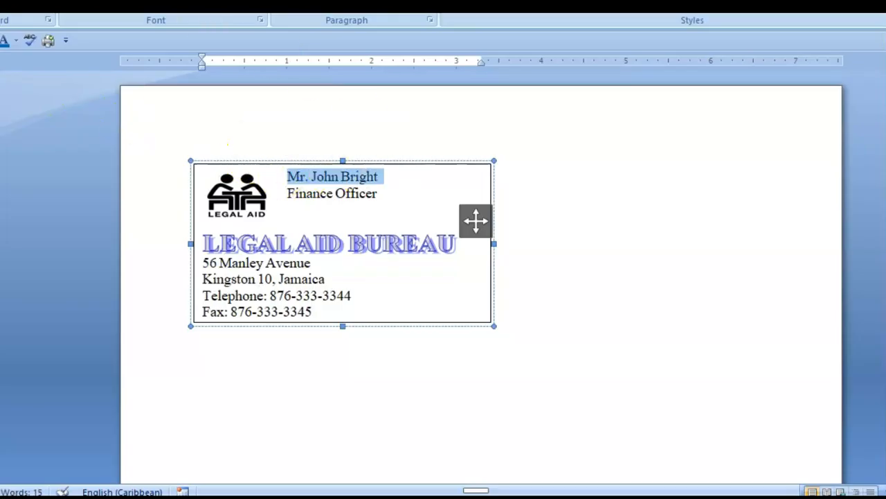
left_click(163, 3)
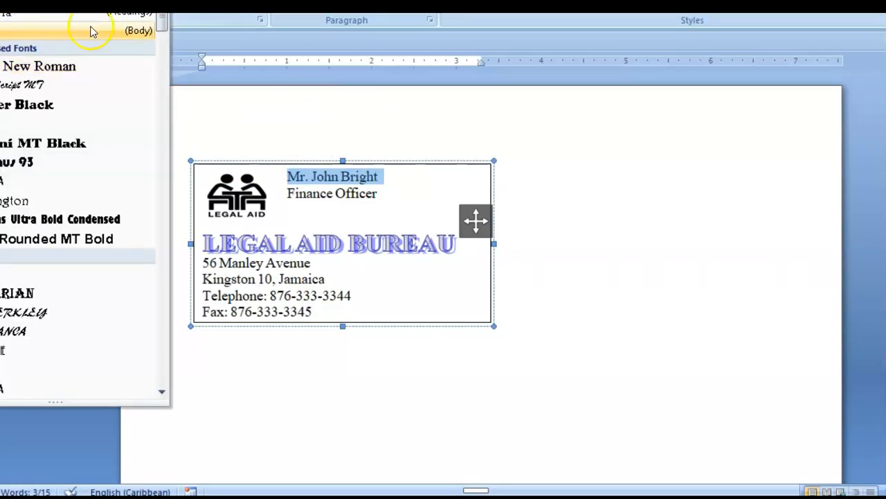
left_click(14, 82)
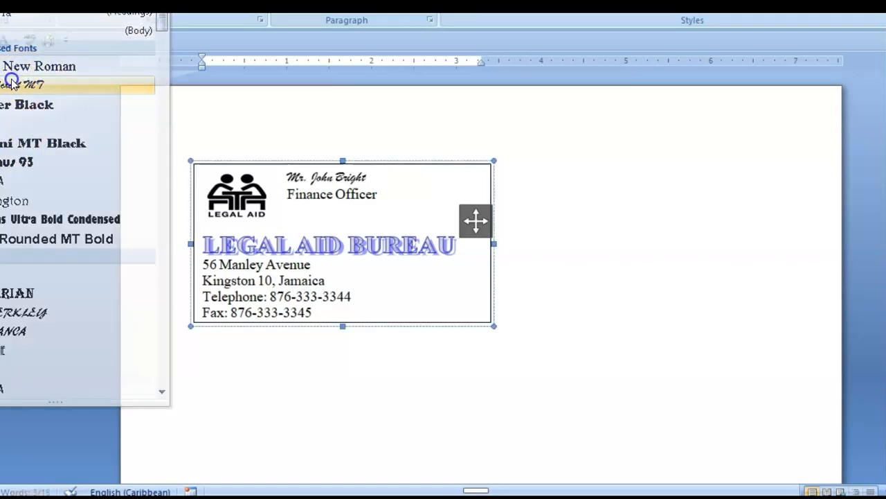
key("ctrl+shift+period")
key("ctrl+shift+period")
key("ctrl+shift+period")
key("ctrl+shift+period")
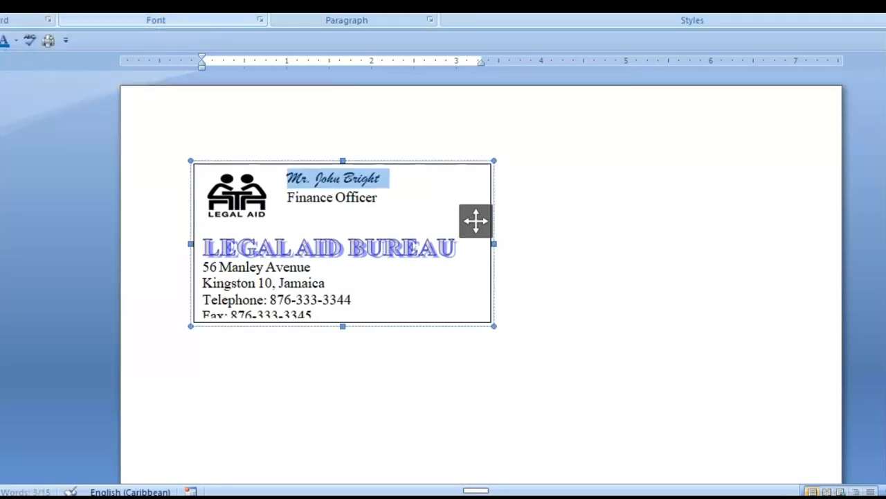
key("ctrl+shift+period")
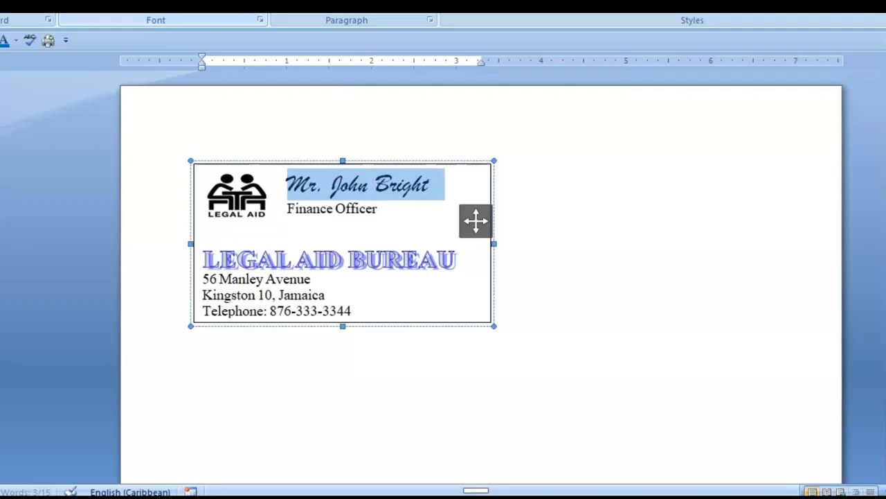
key("ctrl+shift+period")
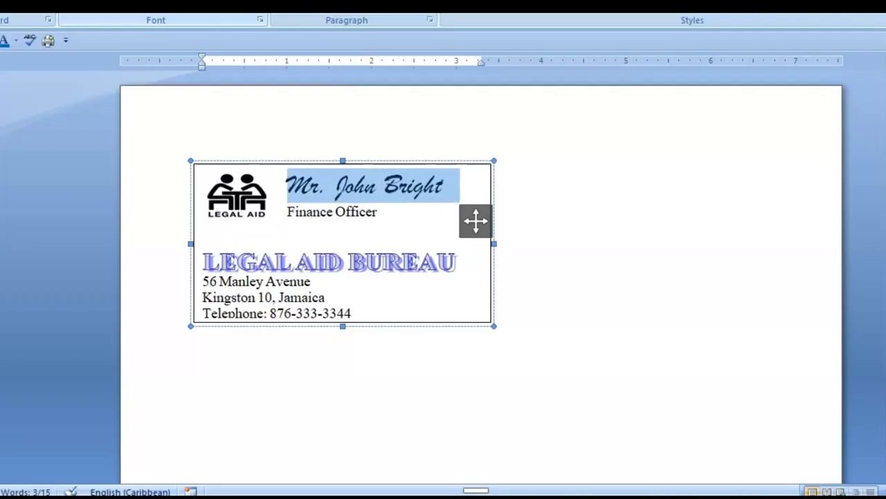
left_click(351, 243)
Bold the Finance Officer title, delete the empty line beneath it, and indent both lines
left_click_drag(287, 217, 392, 210)
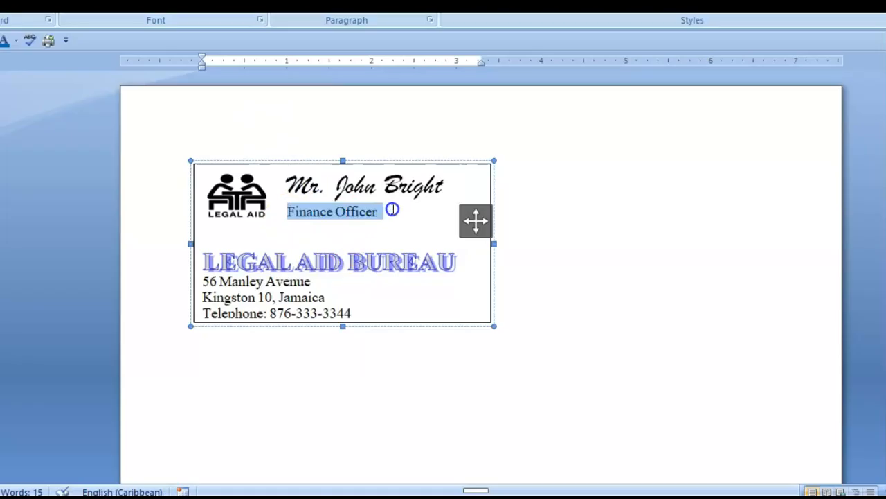
key("ctrl+b")
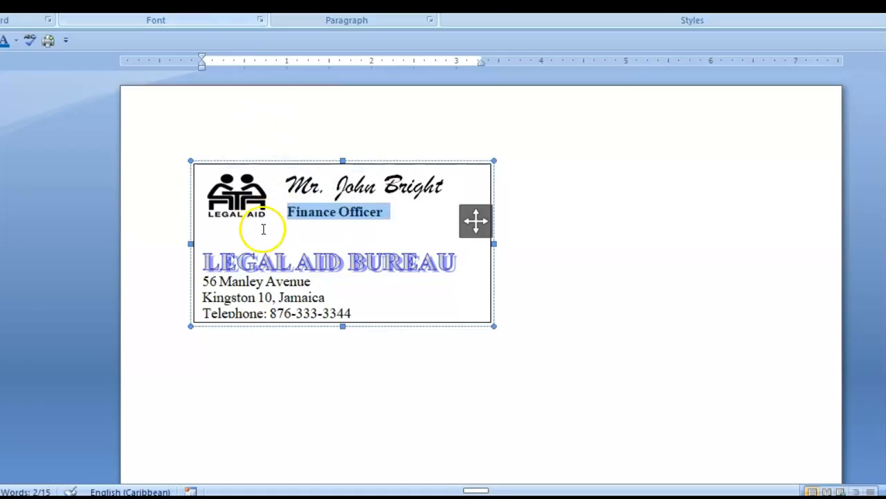
left_click(250, 229)
key("Delete")
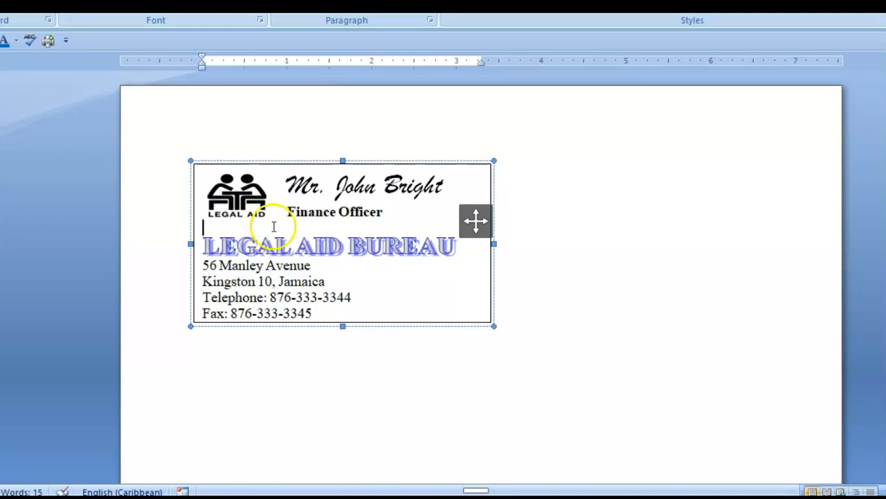
left_click(289, 213)
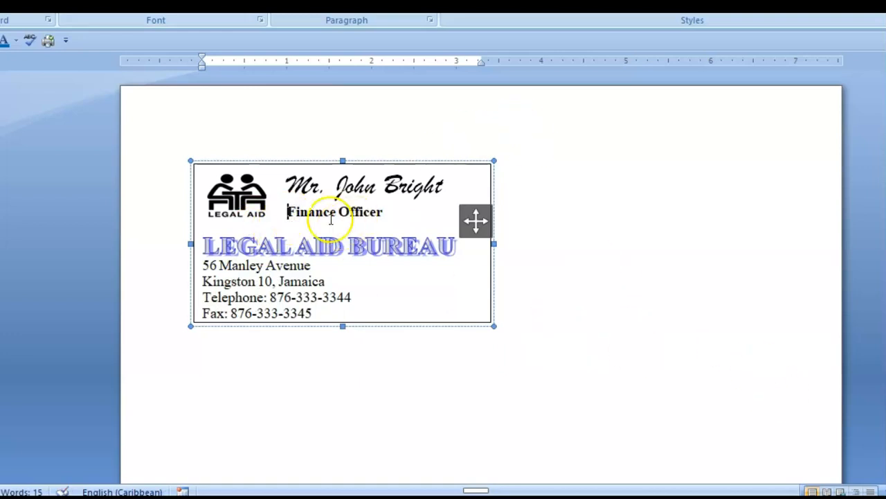
left_click(291, 185)
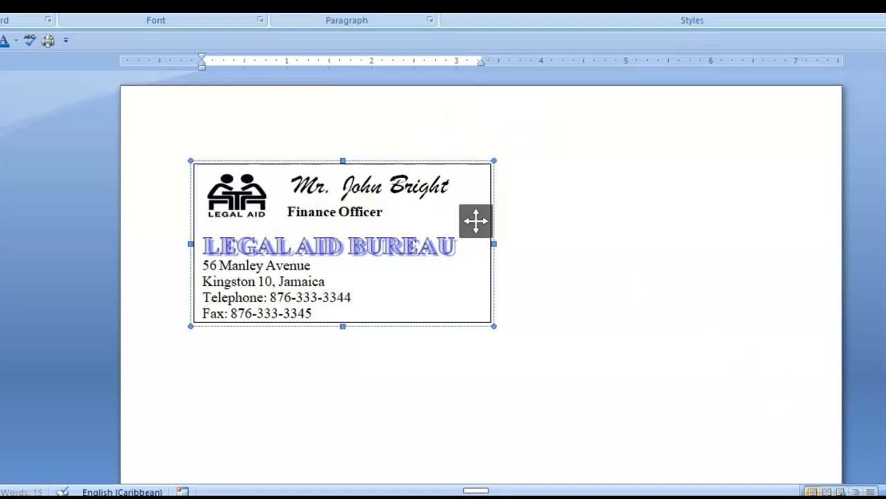
left_click(286, 212)
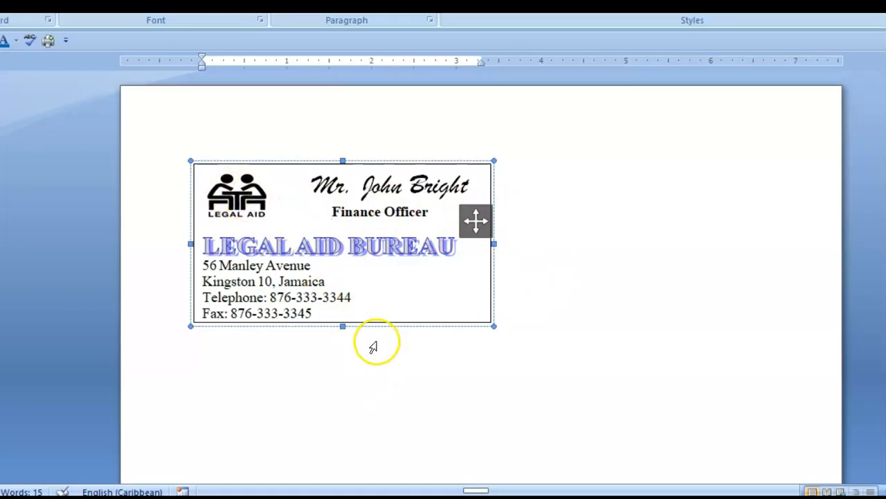
Apply the Compound Outline - Accent 1 style to the card text box, giving a blue double-line border
left_click(387, 360)
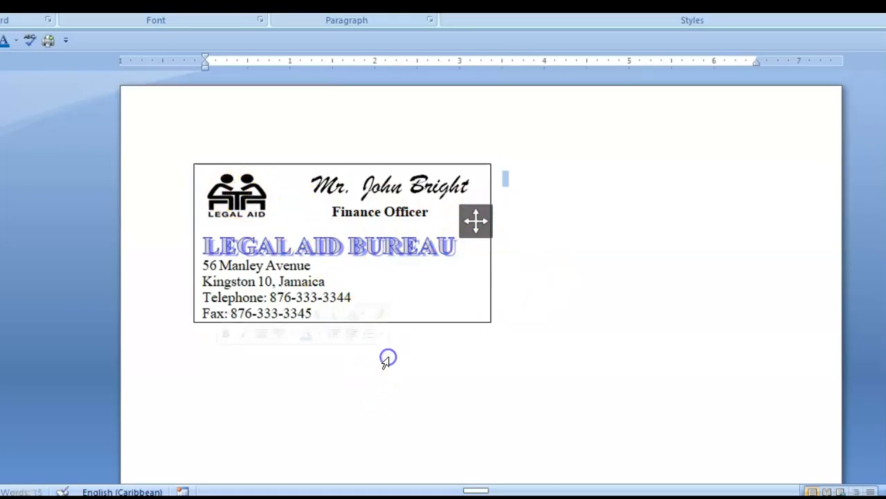
left_click(572, 300)
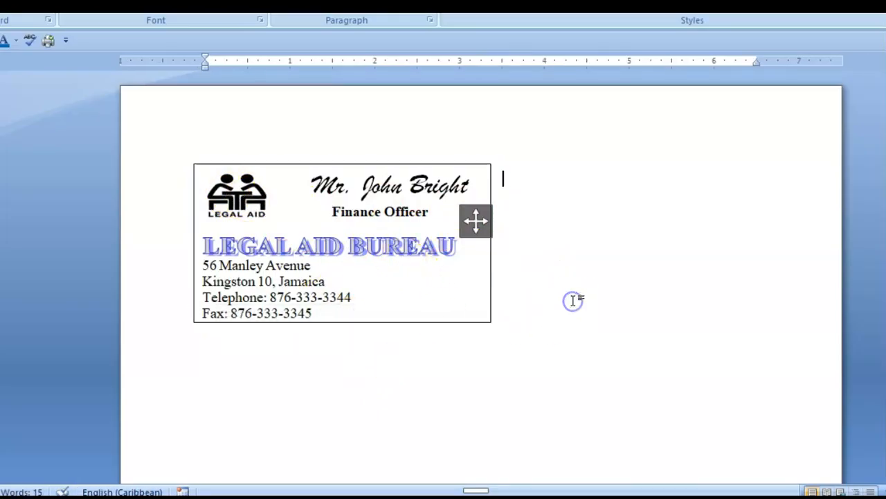
left_click(275, 168)
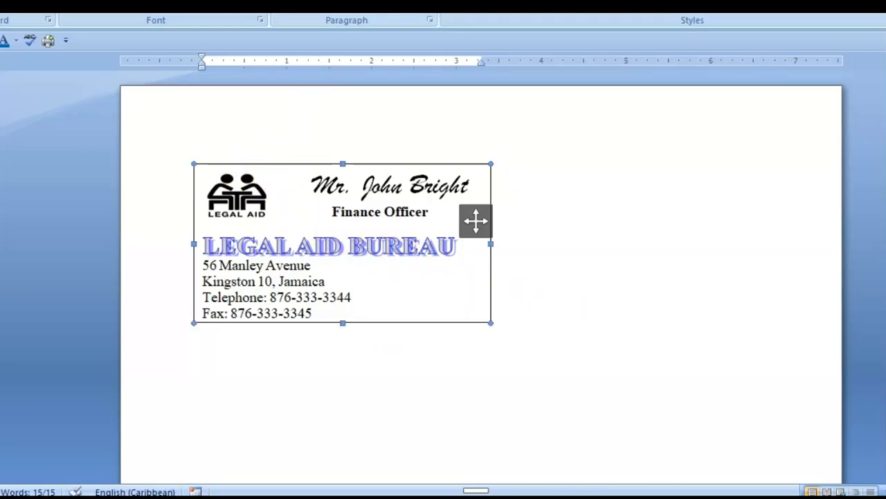
double_click(476, 221)
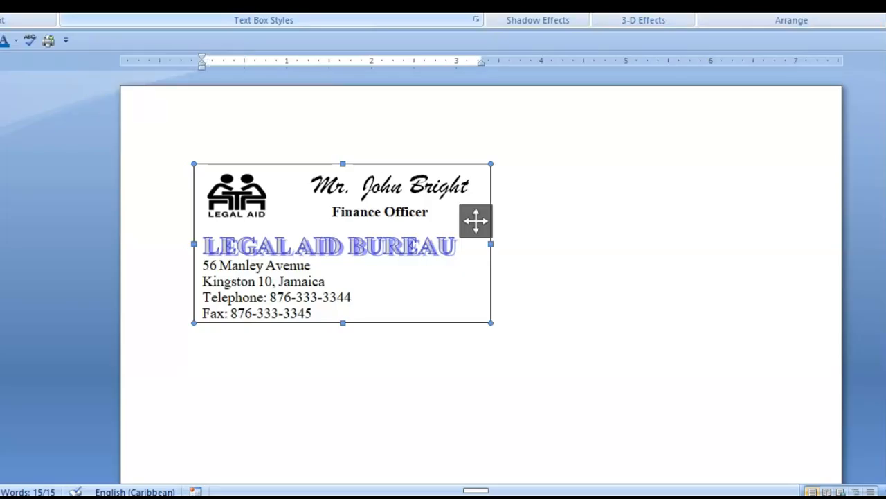
left_click(385, 7)
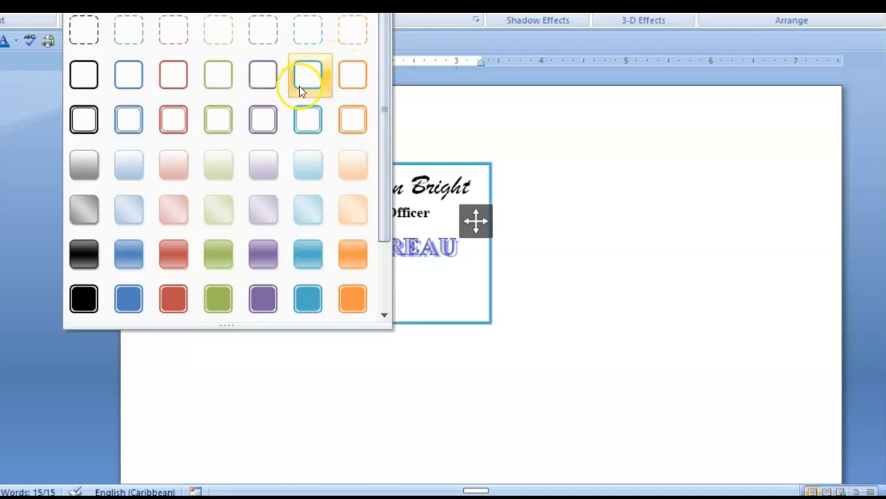
left_click(130, 124)
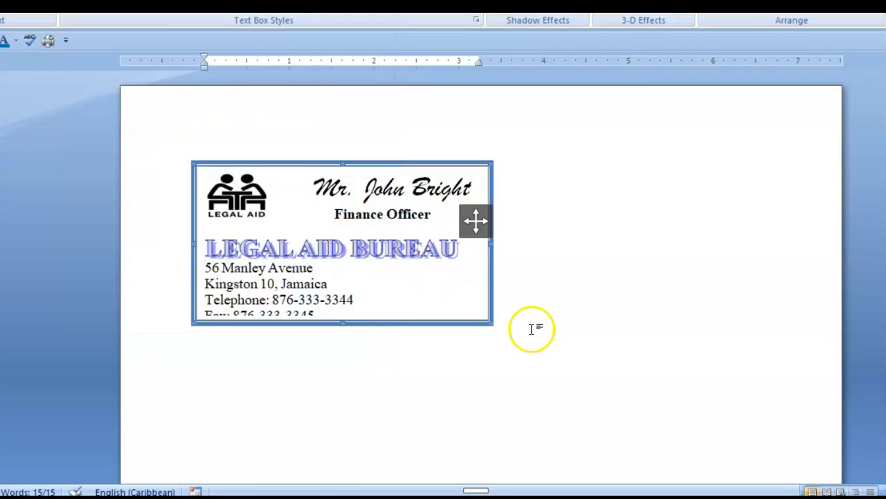
left_click(529, 311)
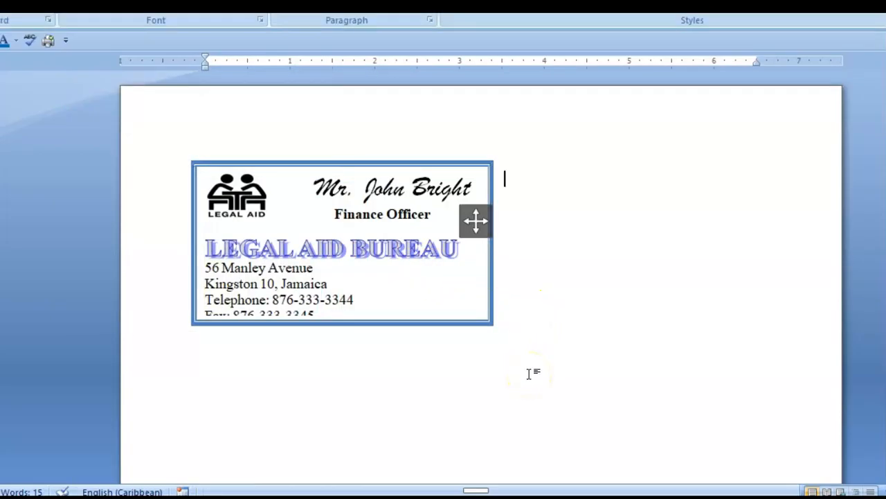
Join the Fax number onto the Telephone line and resize the card to fit the text
scroll(600, 307, "down", 1)
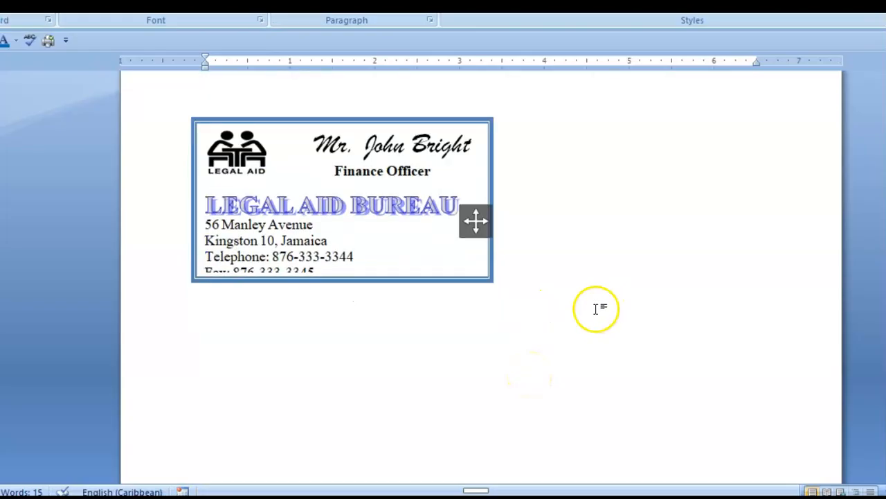
left_click(373, 253)
left_click_drag(338, 283, 343, 294)
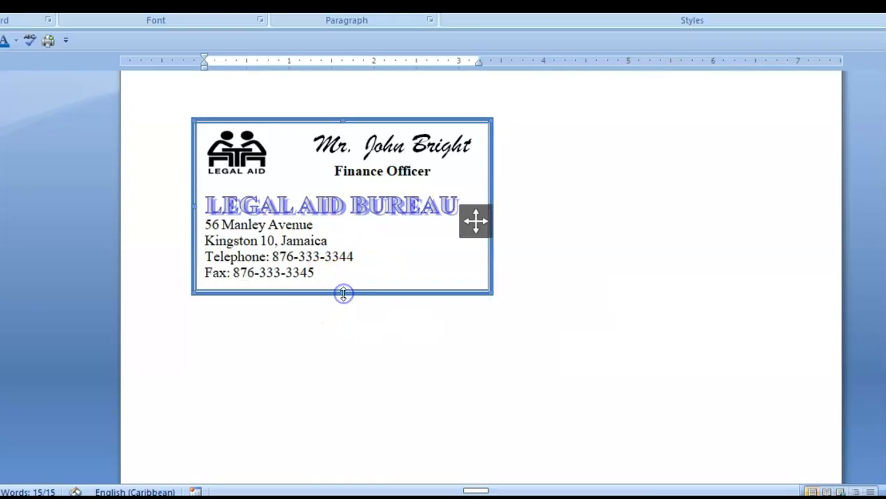
left_click(530, 301)
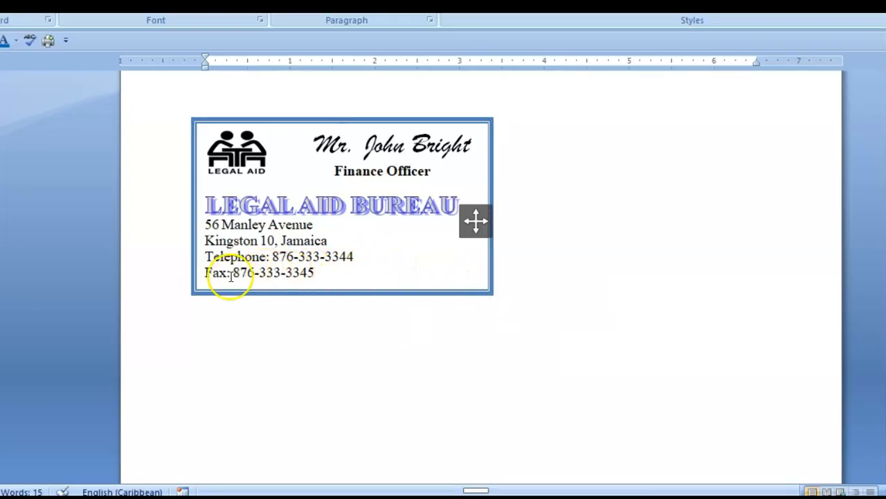
left_click(201, 274)
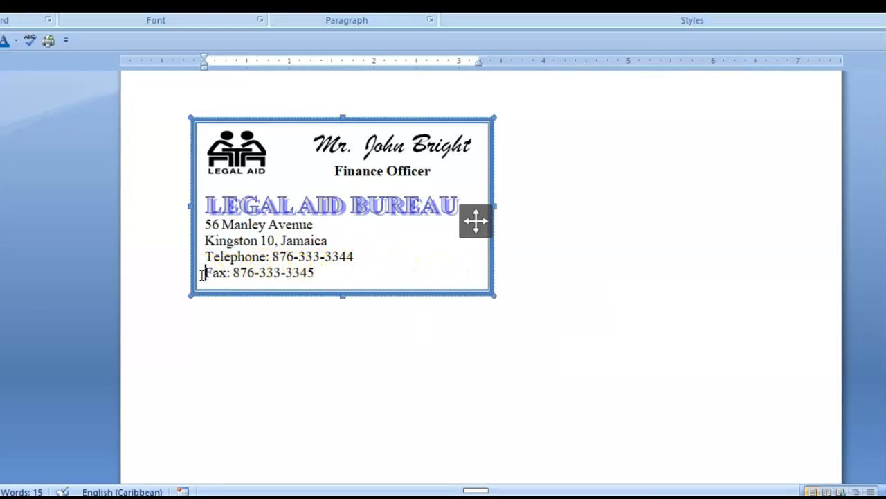
key("BackSpace")
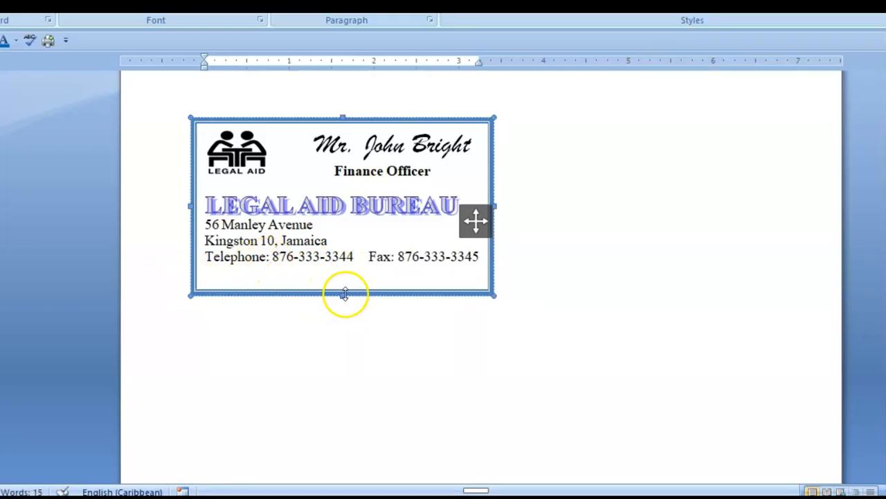
left_click_drag(342, 296, 338, 277)
left_click(368, 306)
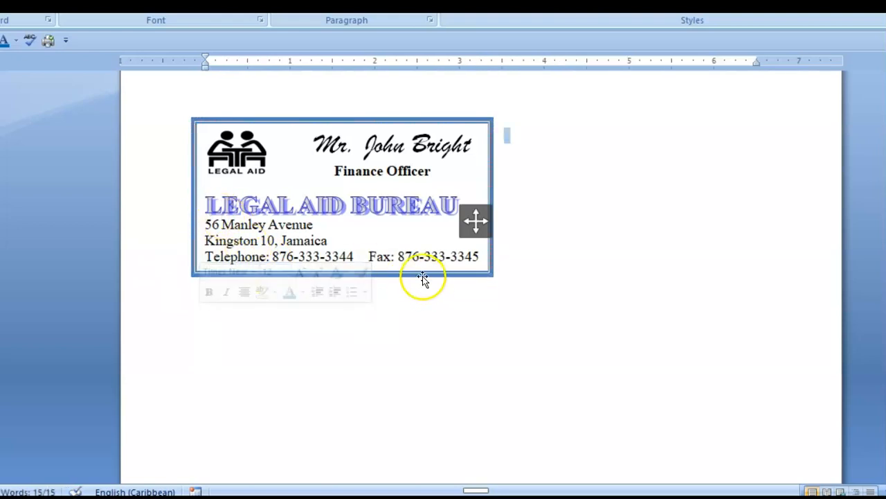
Centre the two address lines on the card
left_click_drag(205, 225, 340, 246)
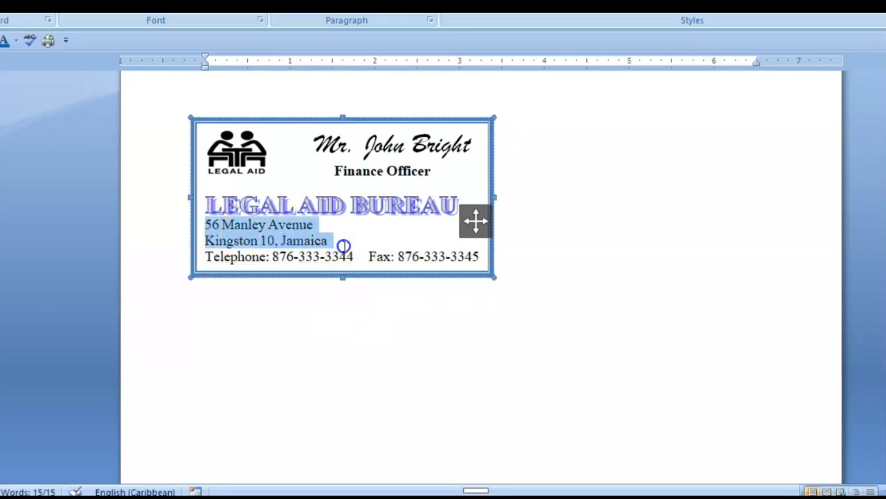
key("ctrl+e")
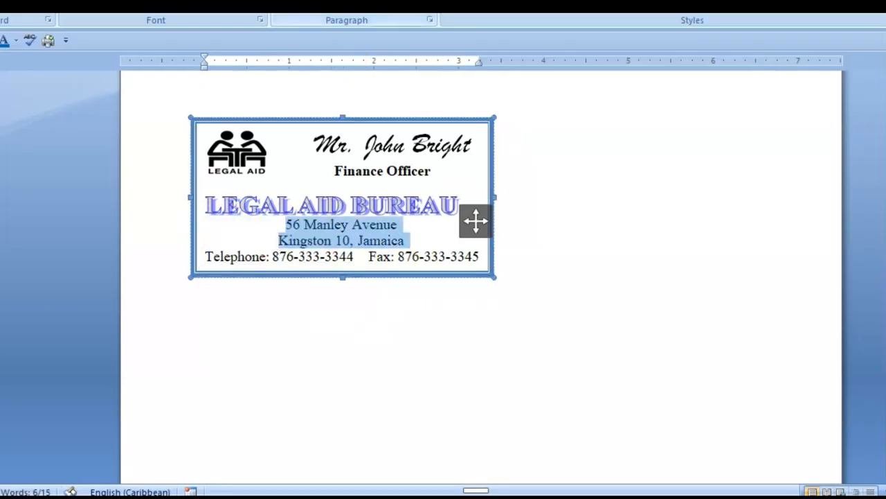
left_click(394, 327)
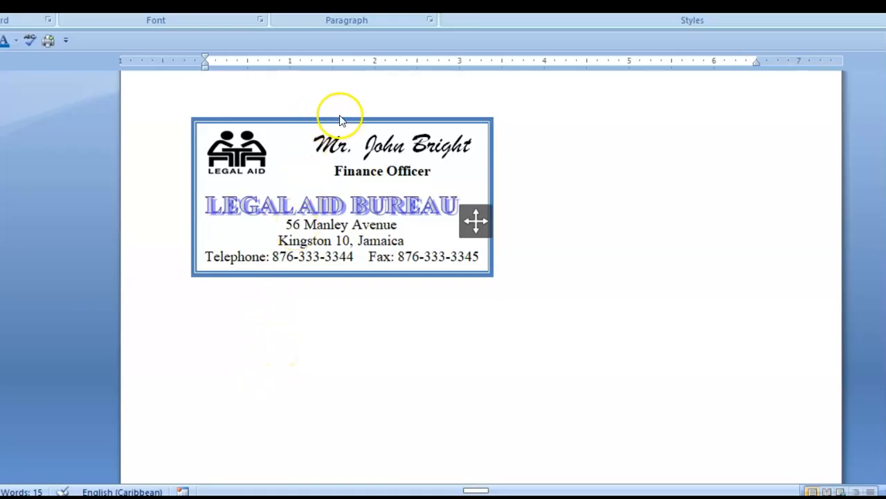
Copy the card text box and paste a duplicate positioned beside the original
left_click(447, 121)
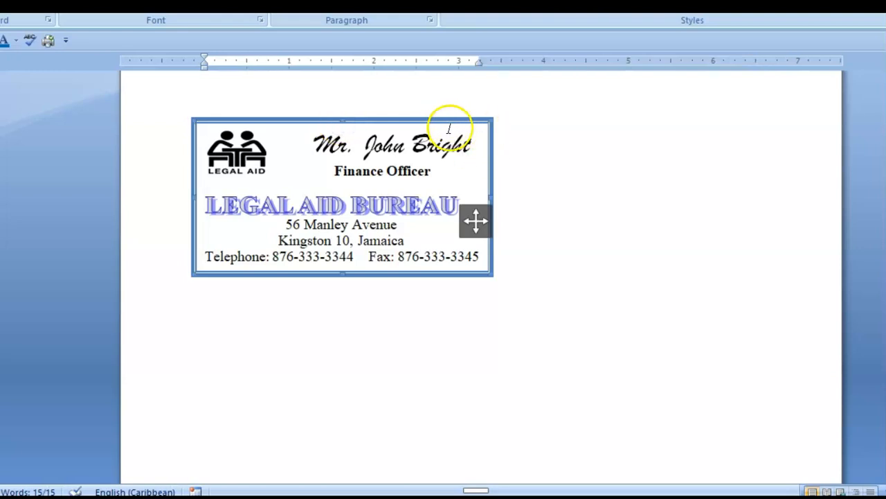
right_click(455, 120)
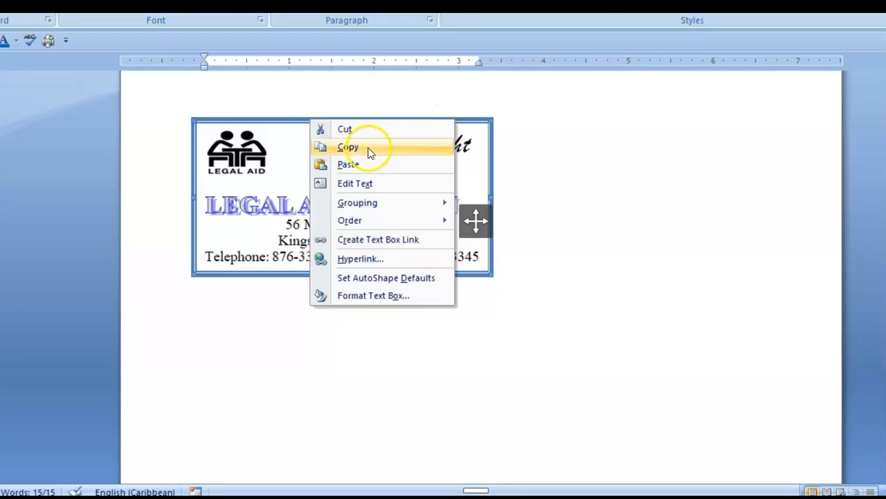
left_click(369, 148)
left_click(422, 324)
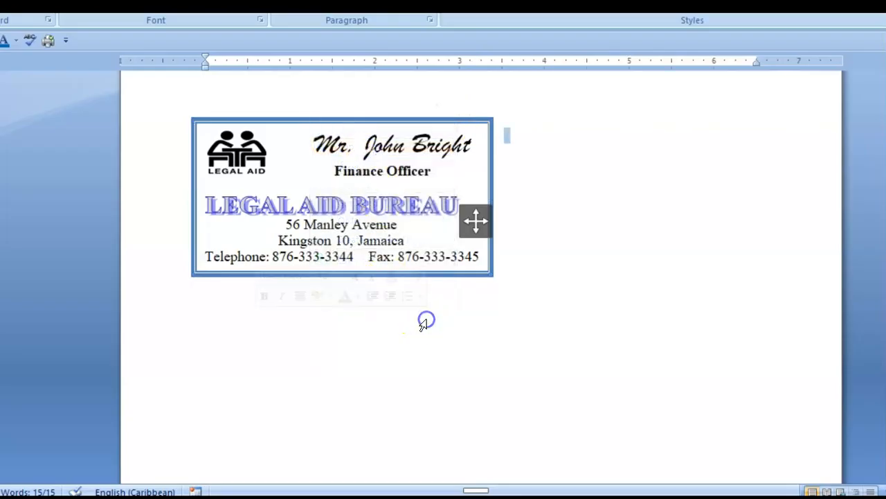
key("ctrl+v")
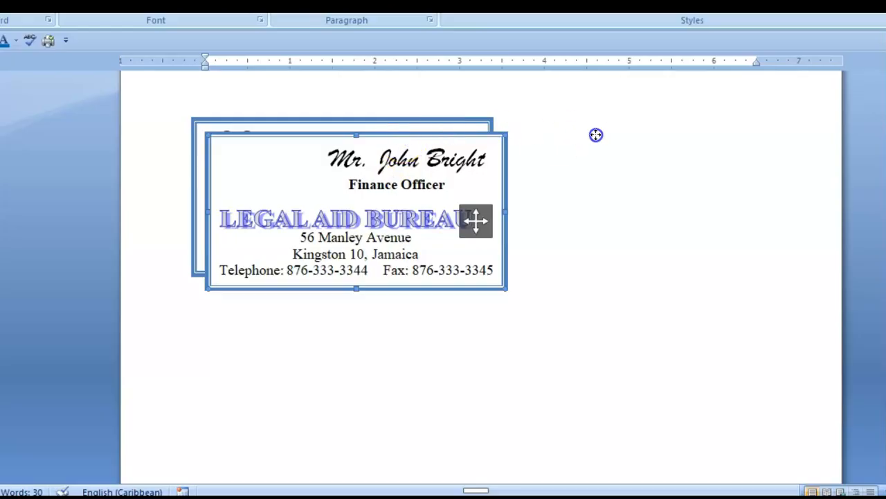
left_click_drag(700, 126, 698, 127)
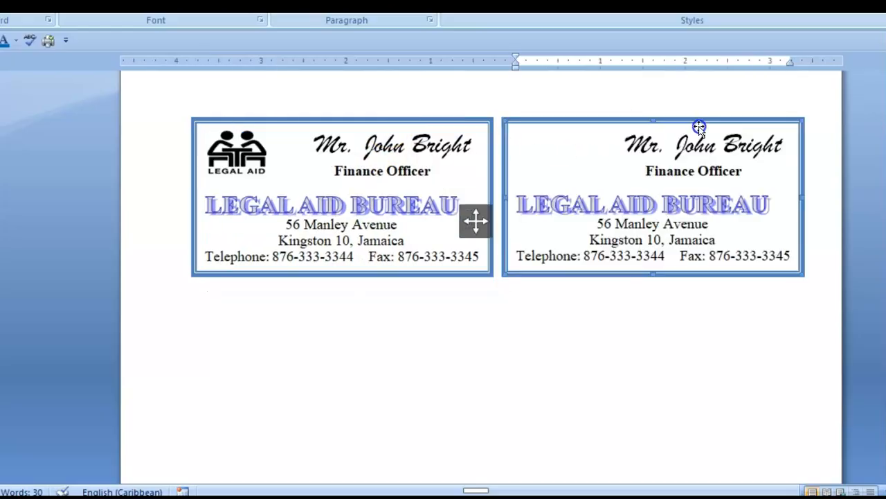
left_click(415, 363)
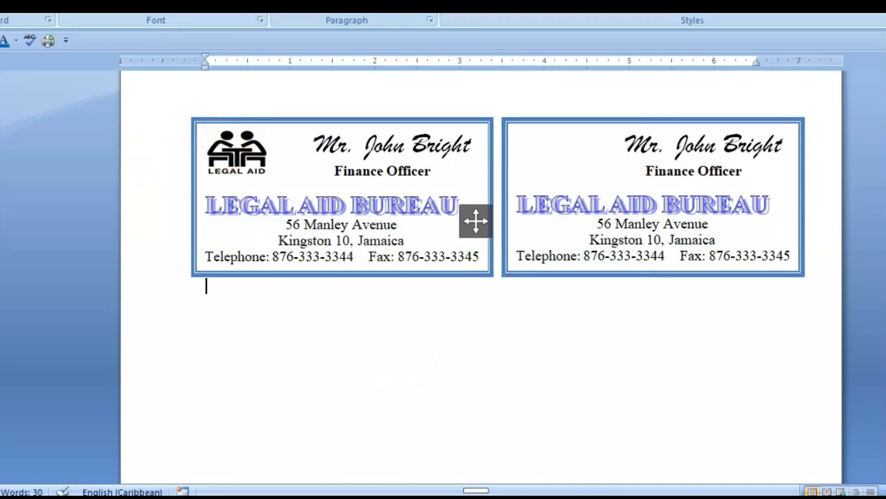
key("alt+p")
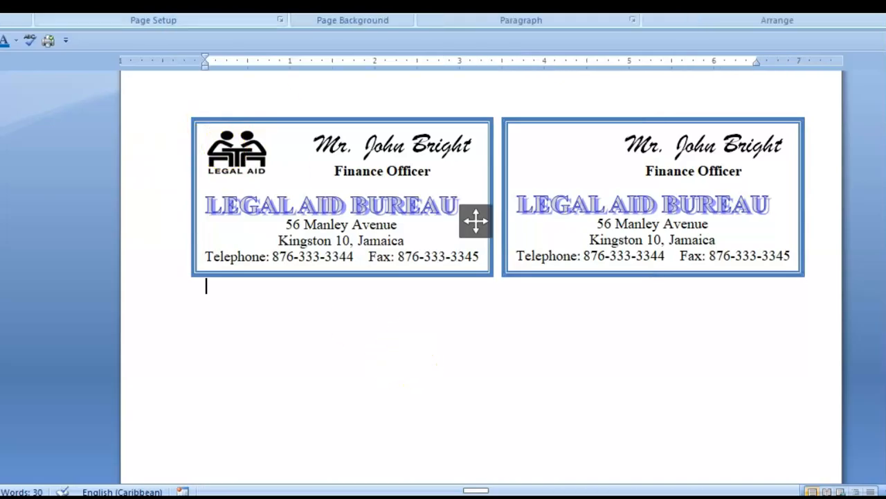
Apply Narrow page margins and move the right-hand card level with the left one
key("m")
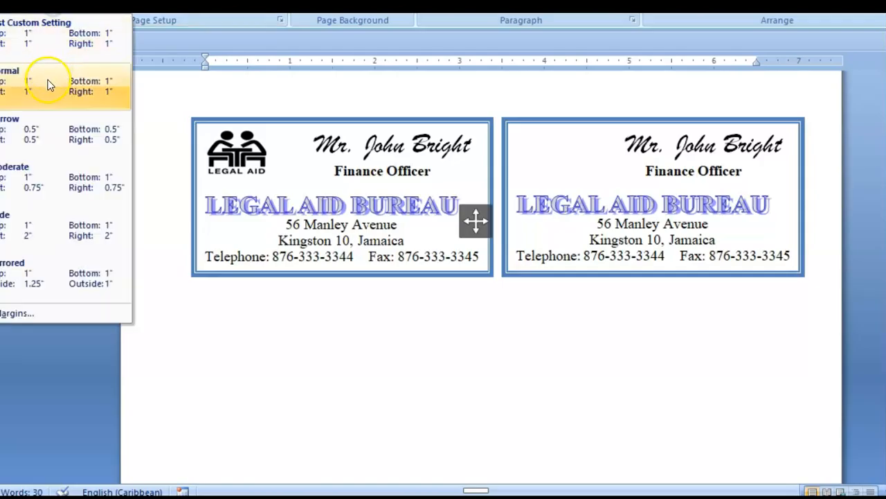
left_click(46, 145)
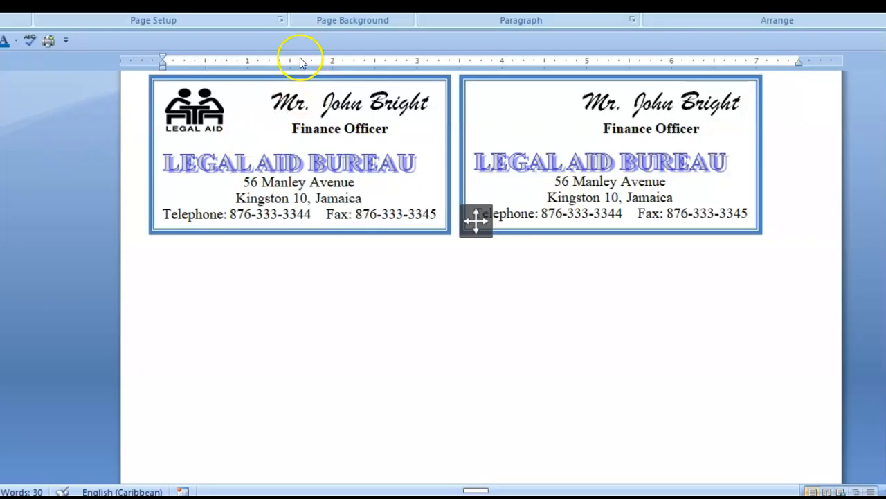
left_click(727, 205)
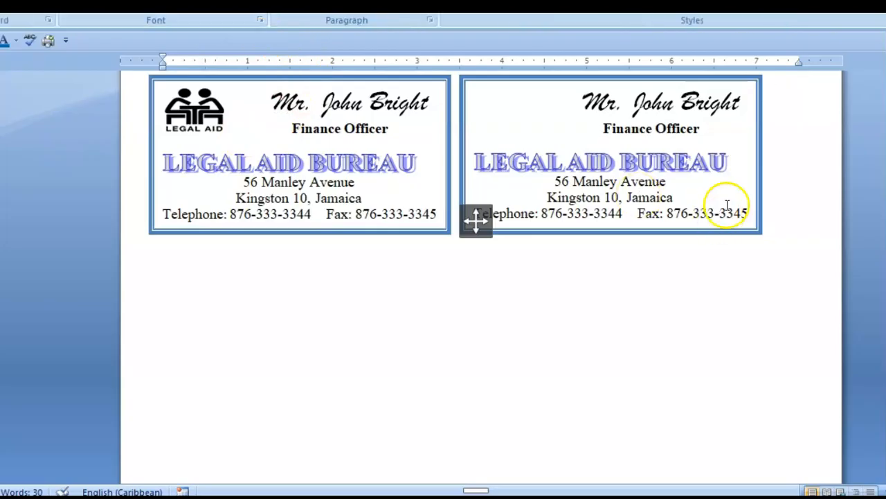
left_click_drag(627, 81, 645, 92)
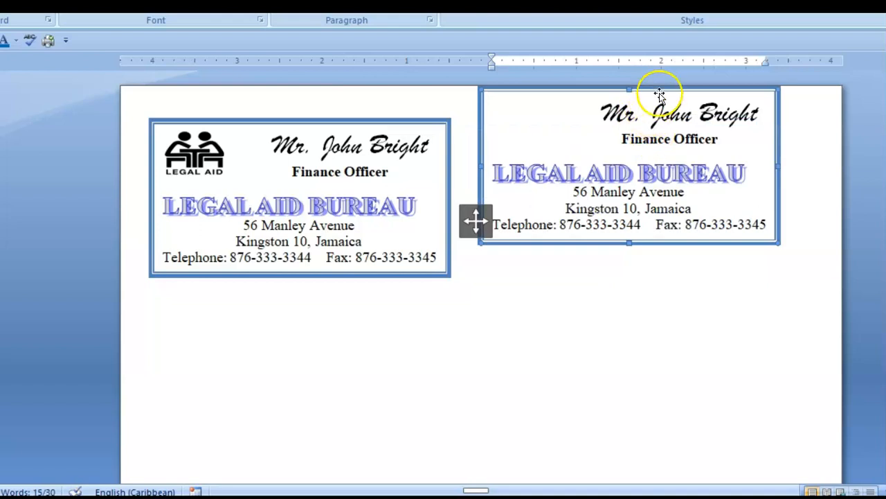
left_click_drag(669, 119, 669, 119)
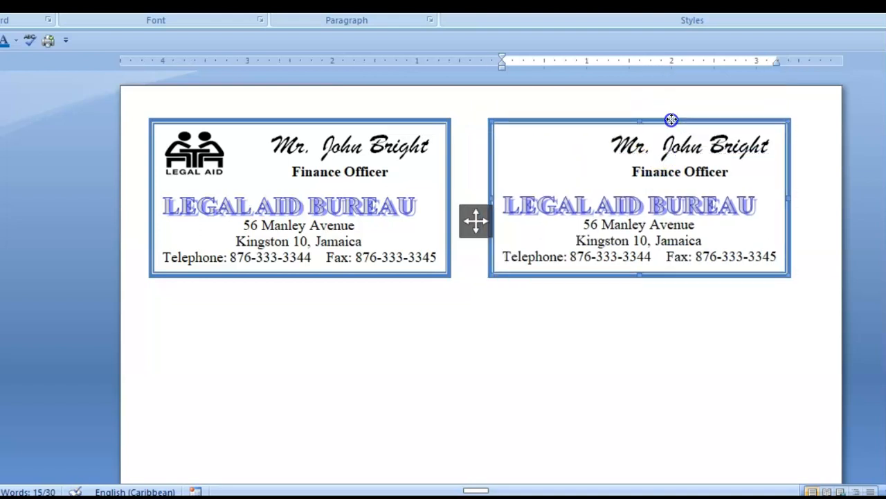
left_click(691, 349)
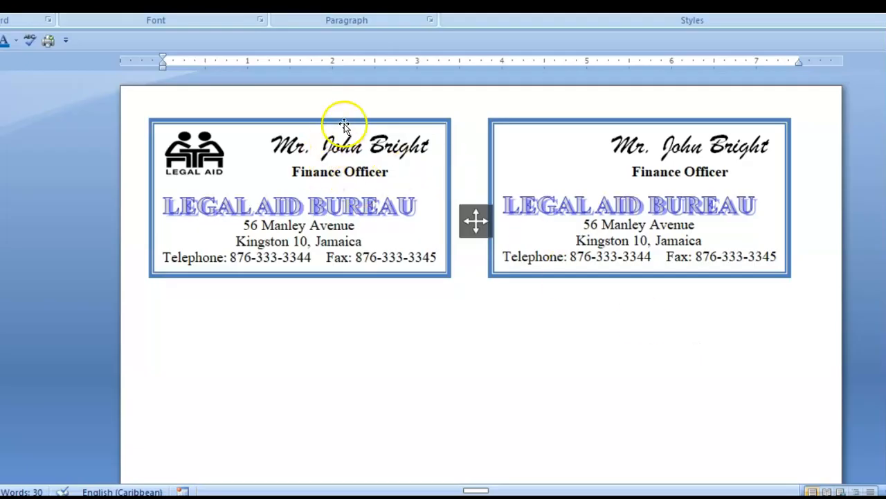
Align the left card with the right card and nudge its logo right inside the border
left_click_drag(361, 130, 356, 125)
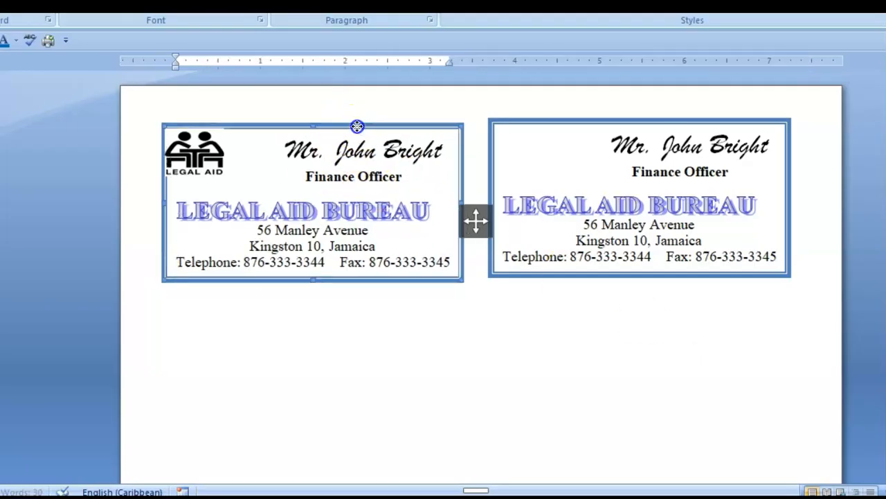
double_click(389, 377)
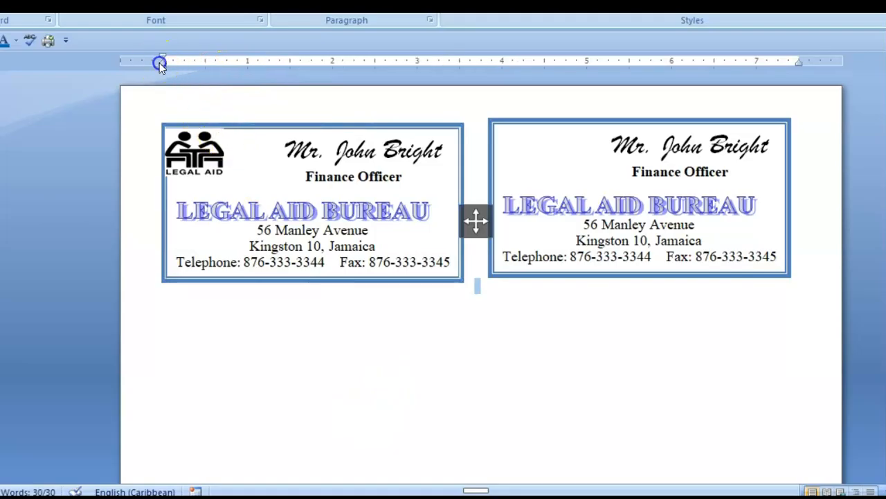
left_click(424, 125)
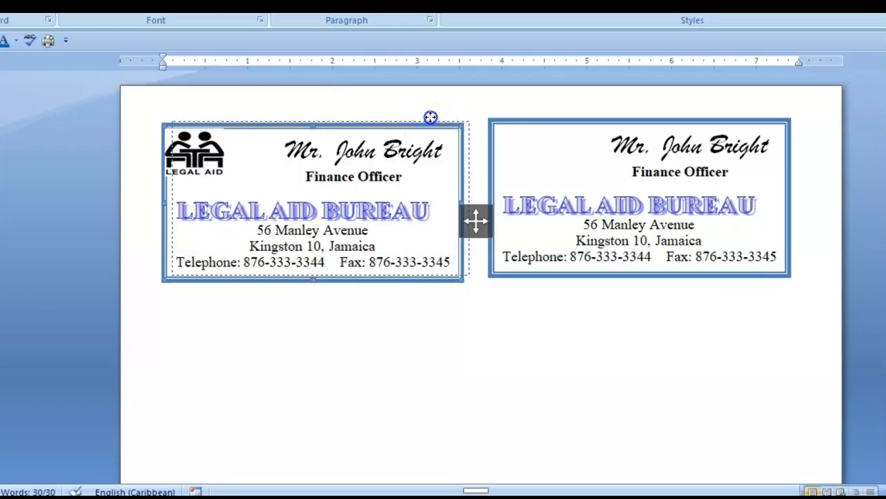
left_click_drag(431, 117, 438, 113)
left_click(485, 352)
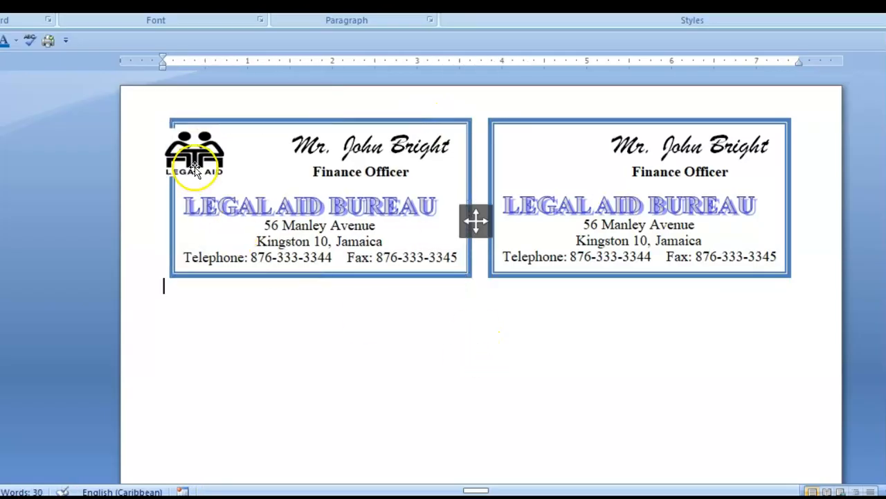
left_click_drag(194, 153, 213, 152)
left_click(326, 342)
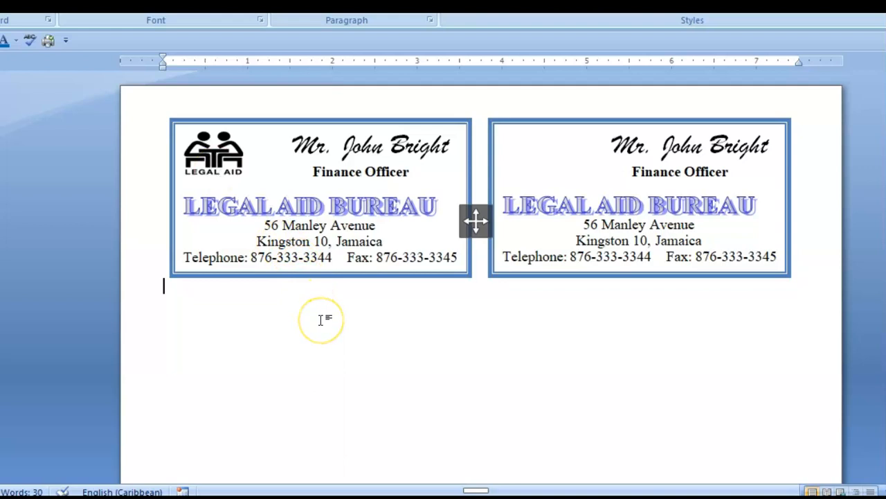
Paste two more card copies, placing one below the left card and one toward the right column
key("ctrl+v")
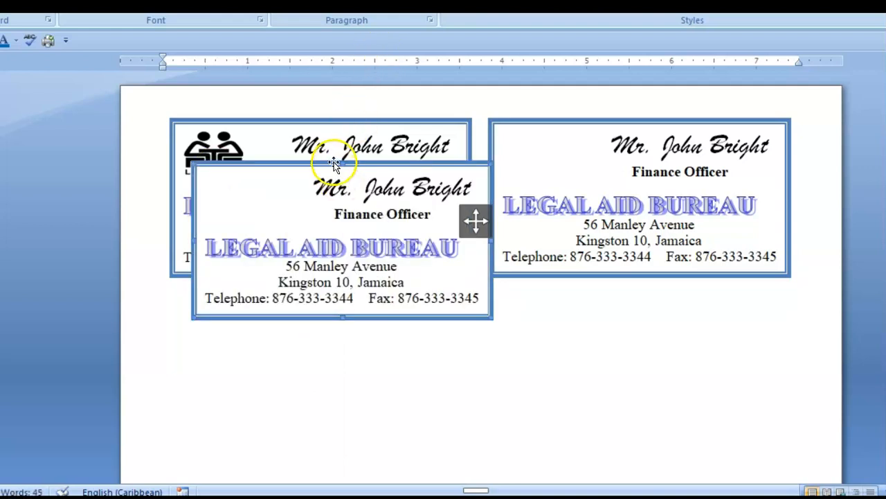
left_click_drag(306, 300, 287, 431)
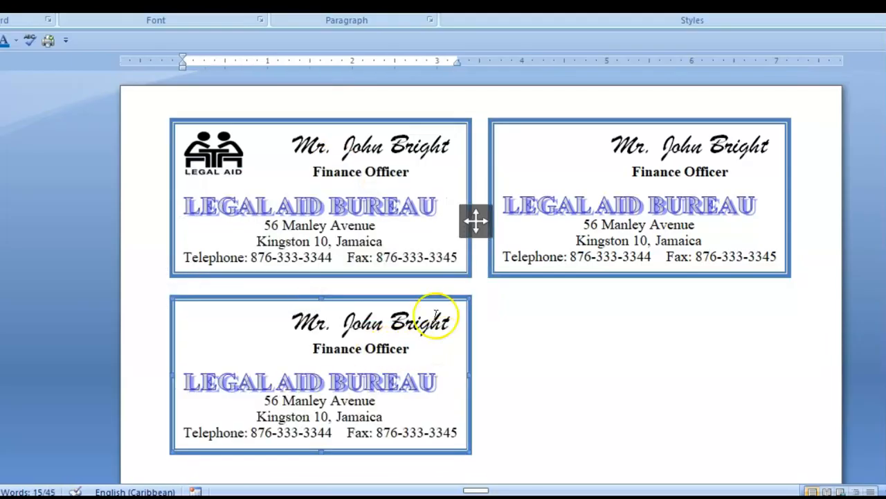
left_click(554, 354)
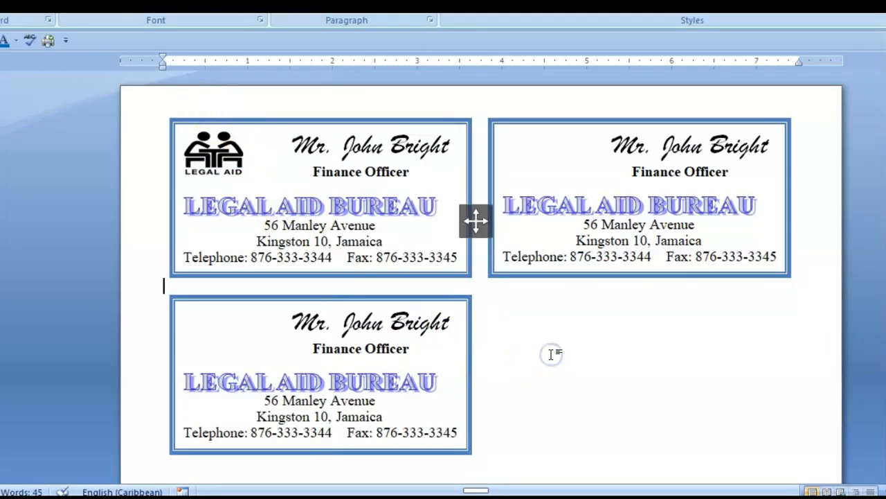
key("ctrl+v")
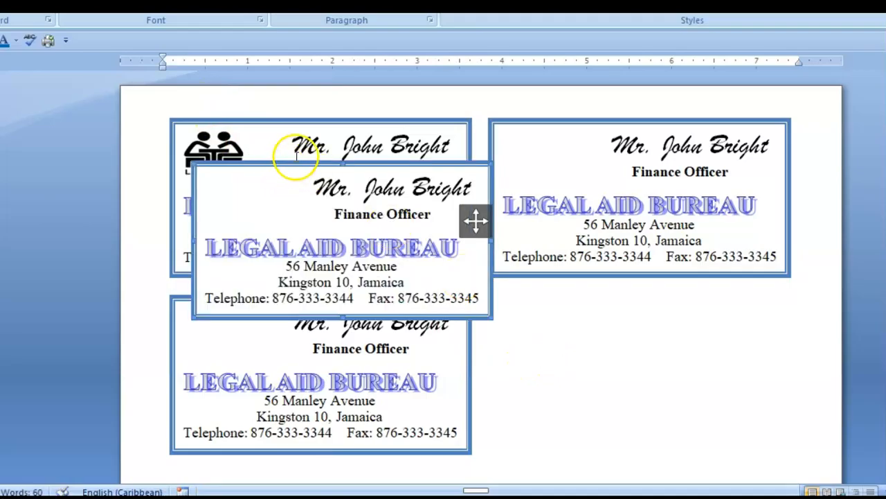
left_click_drag(295, 165, 594, 300)
scroll(431, 289, "down", 5)
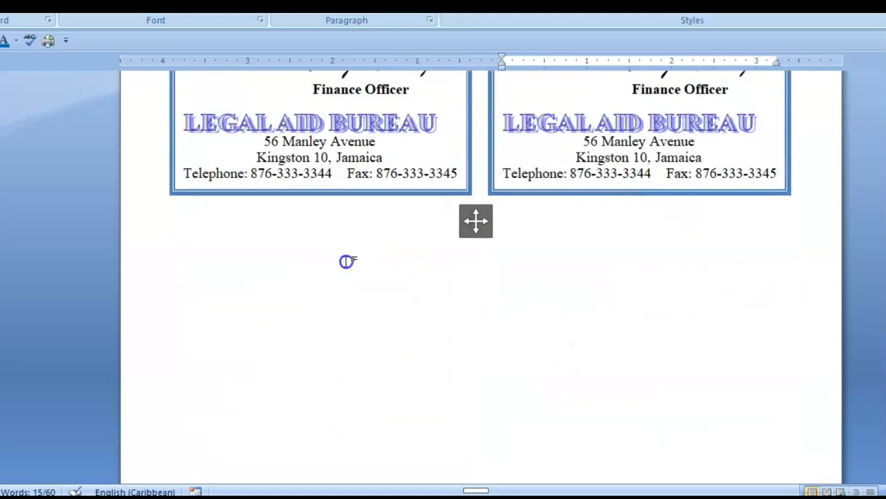
scroll(347, 260, "up", 2)
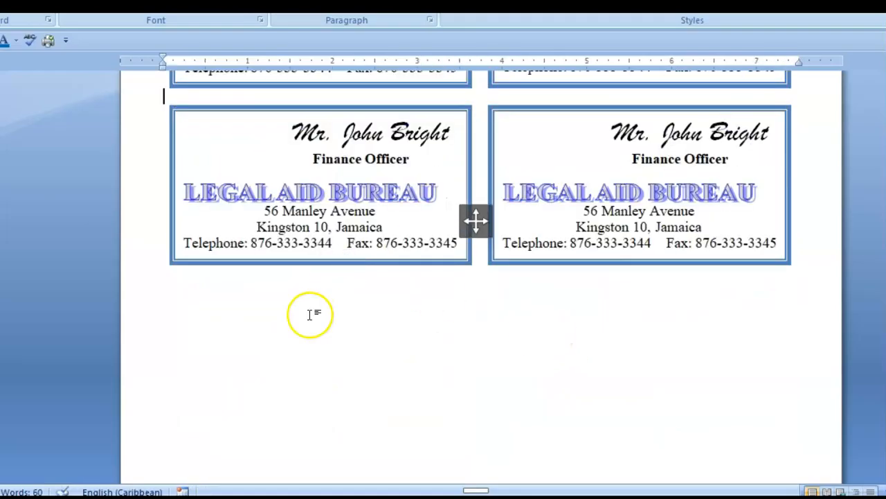
Paste a fifth card and move it into the slot below the left column
key("ctrl+v")
left_click_drag(313, 167, 335, 338)
scroll(336, 340, "down", 5)
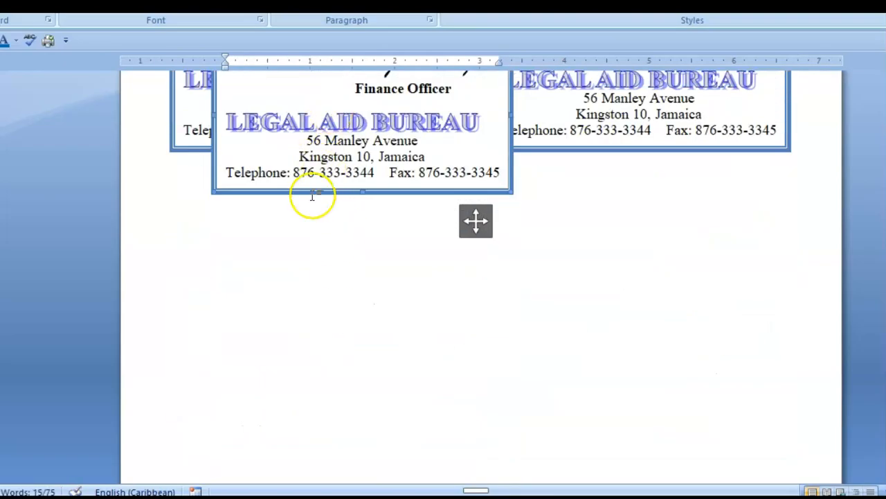
scroll(311, 197, "up", 2)
left_click_drag(267, 209, 261, 257)
left_click(508, 311)
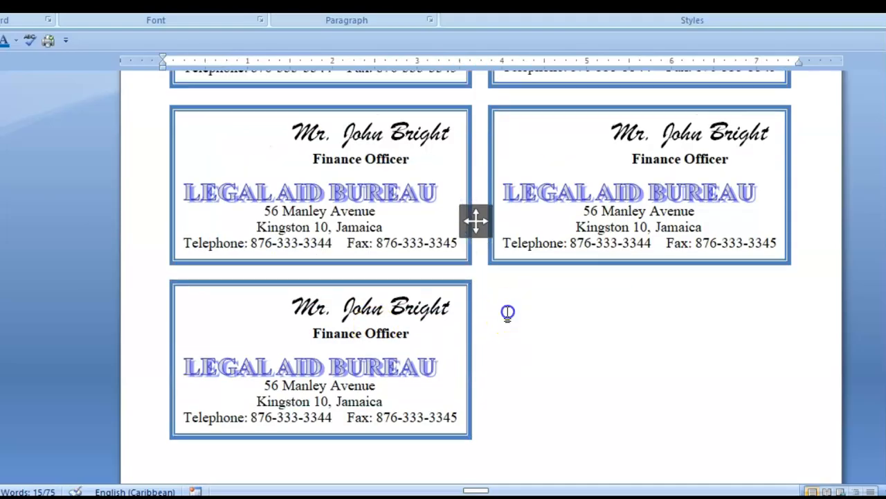
Copy the bottom-left card and paste a copy into the empty right slot
right_click(410, 284)
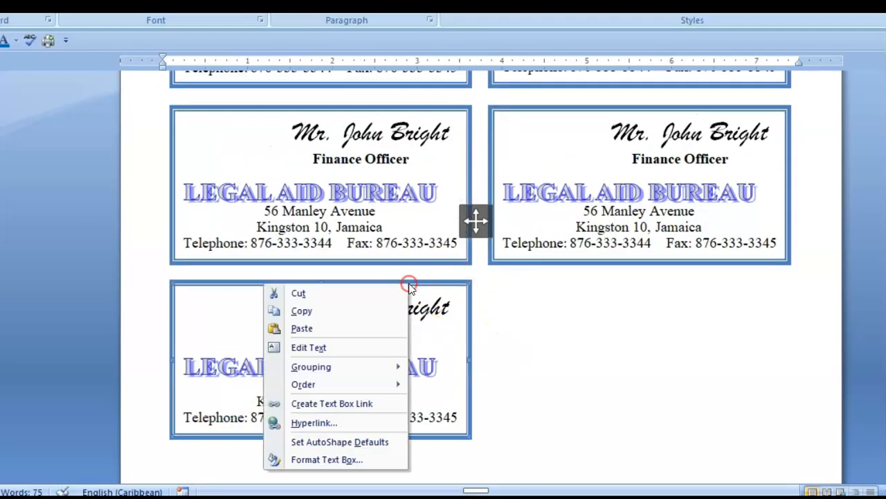
left_click(326, 313)
left_click(667, 359)
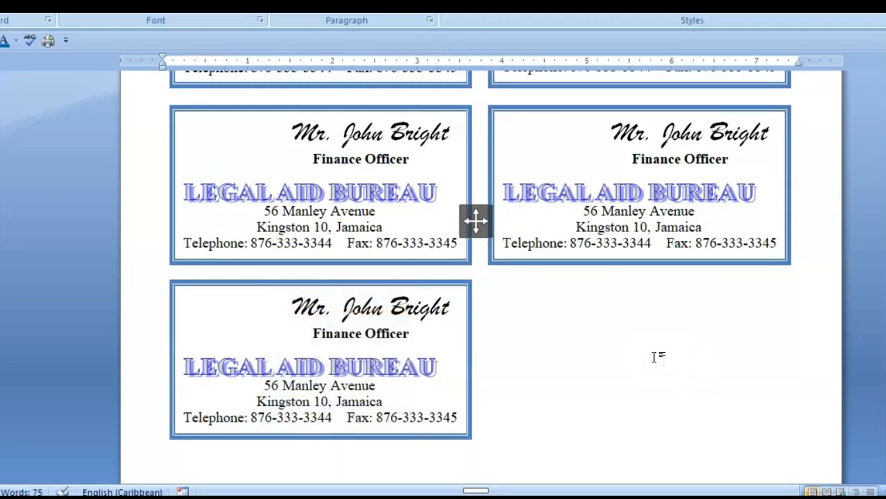
key("ctrl+v")
scroll(620, 302, "down", 5)
scroll(553, 299, "up", 1)
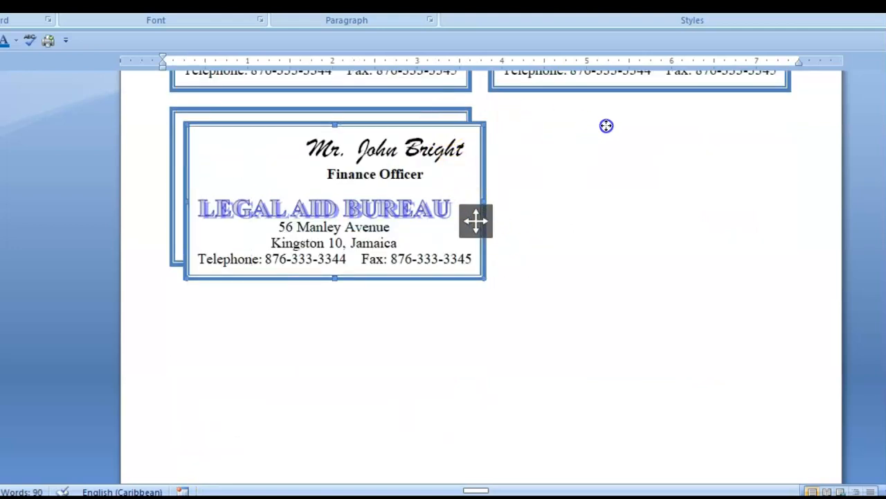
left_click_drag(694, 123, 748, 110)
left_click(682, 338)
Paste two more cards into the next row and align the bottom-right card under the one above
scroll(376, 264, "up", 5)
scroll(421, 277, "down", 12)
left_click(306, 261)
left_click(294, 231)
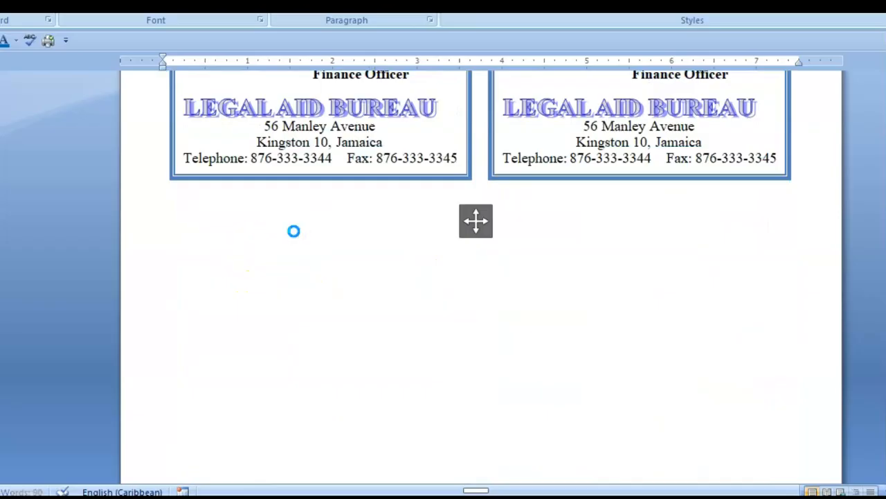
key("ctrl+v")
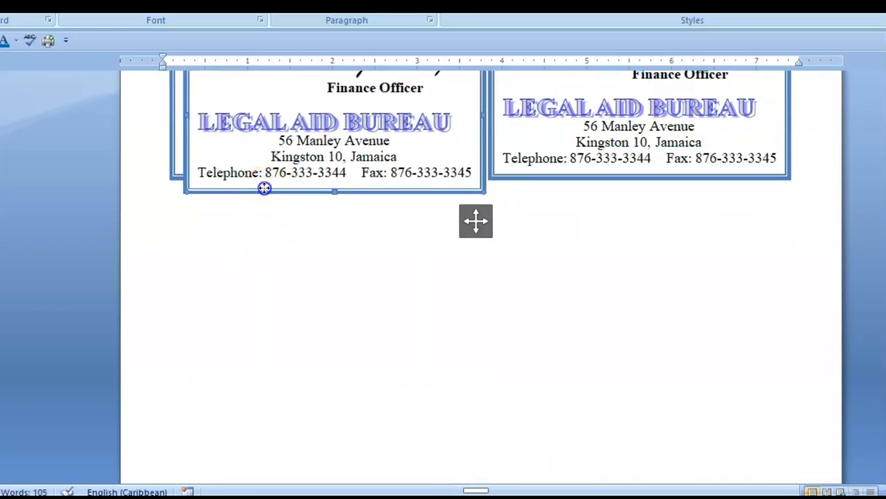
left_click_drag(258, 301, 248, 350)
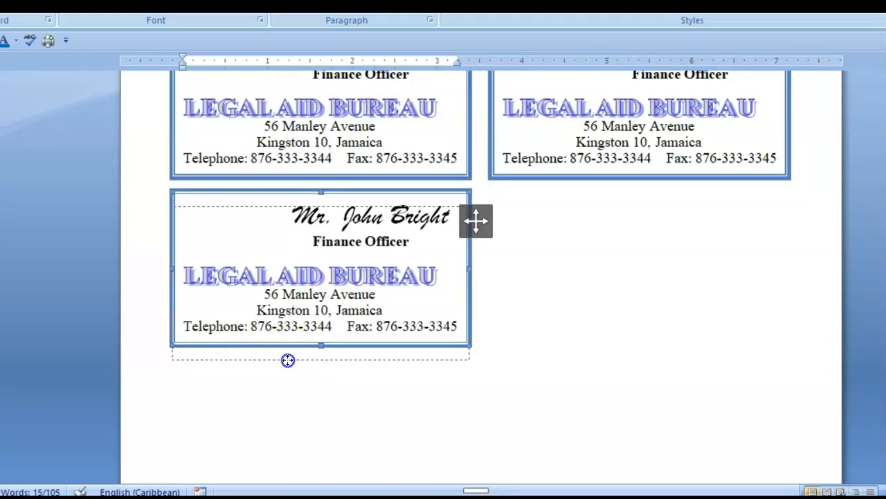
left_click_drag(288, 360, 288, 359)
scroll(560, 339, "up", 5)
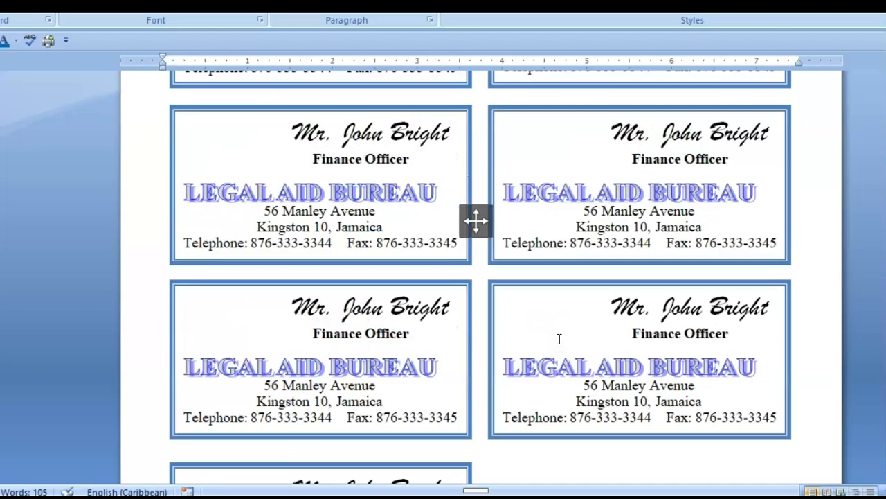
key("ctrl+v")
scroll(560, 339, "down", 4)
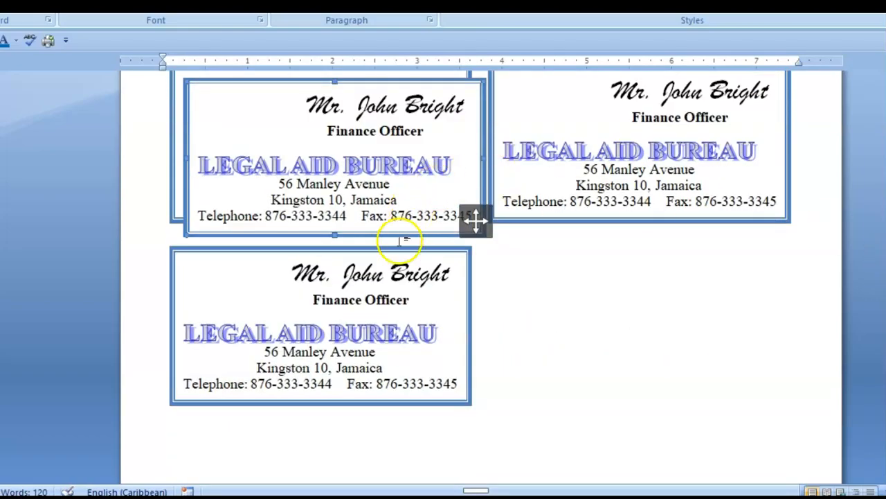
left_click_drag(402, 236, 700, 403)
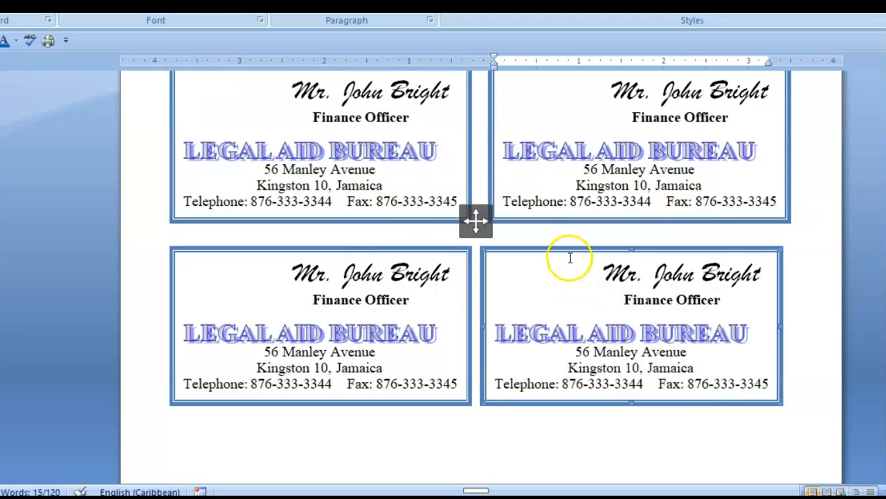
left_click_drag(577, 250, 589, 251)
Copy the Legal Aid logo from the first card and paste it into the top-right card
scroll(526, 333, "up", 5)
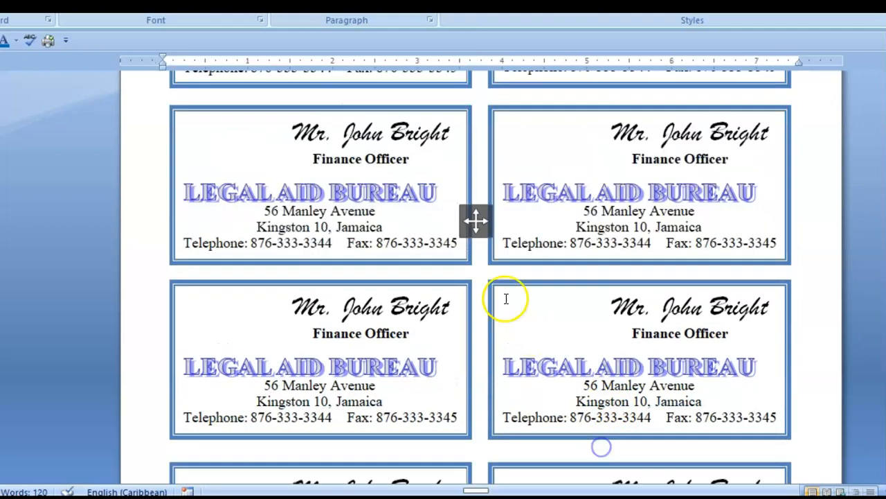
left_click(476, 290)
left_click(207, 146)
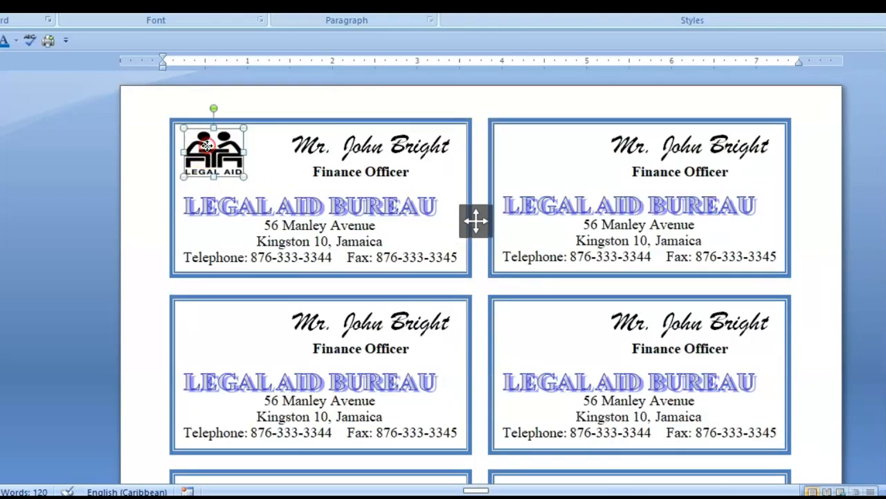
right_click(207, 145)
left_click(138, 174)
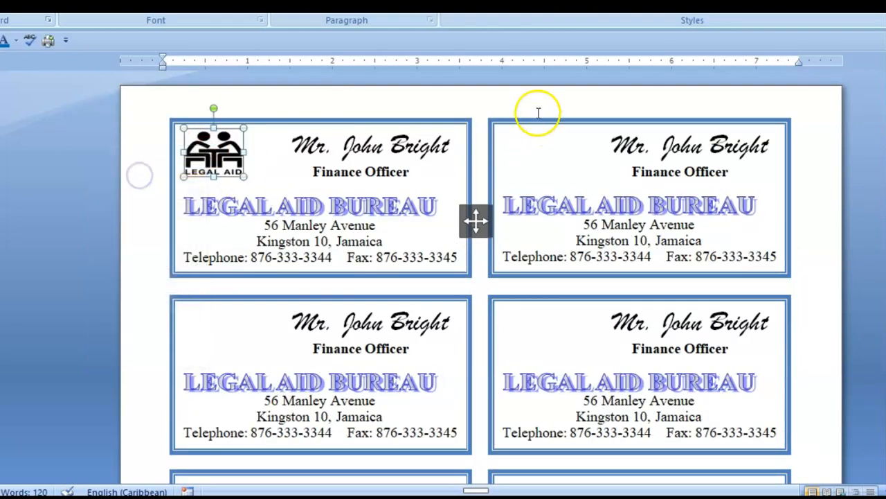
left_click(470, 103)
key("ctrl+v")
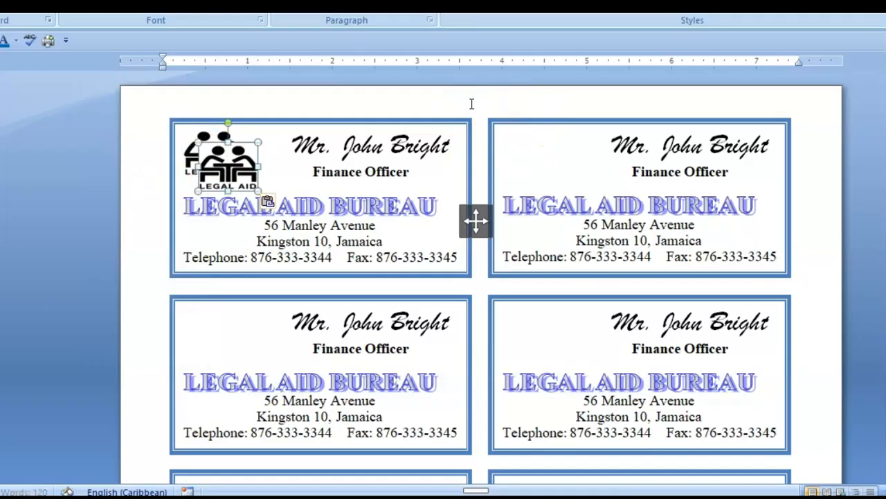
left_click_drag(237, 137, 550, 129)
scroll(425, 148, "down", 5)
scroll(247, 202, "up", 3)
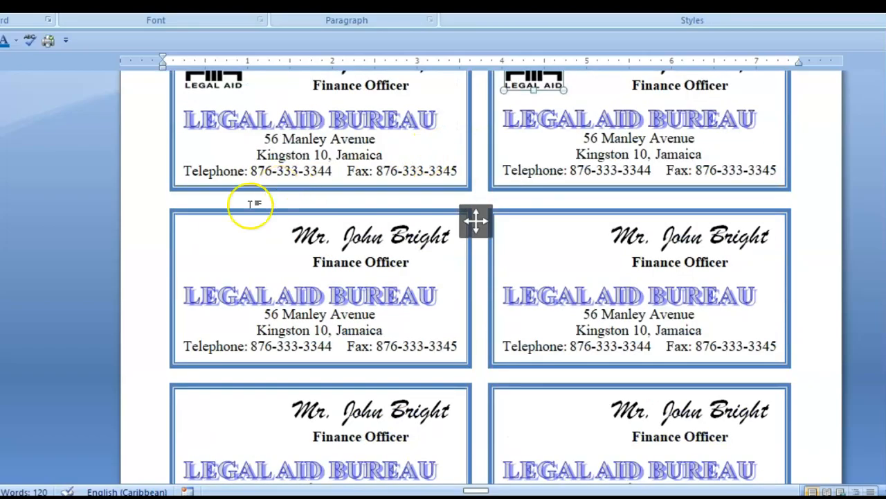
Place logo copies in the top-left corners of both second-row cards
left_click(158, 201)
key("ctrl+v")
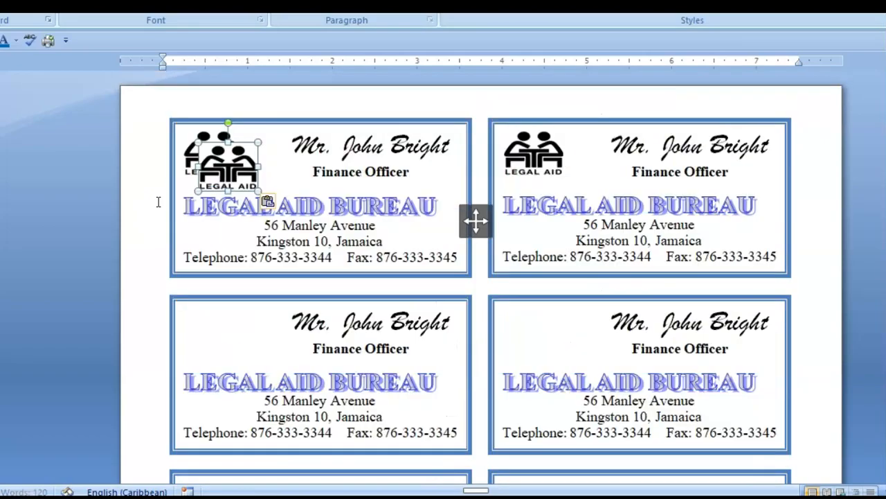
left_click_drag(228, 156, 214, 319)
left_click(257, 163)
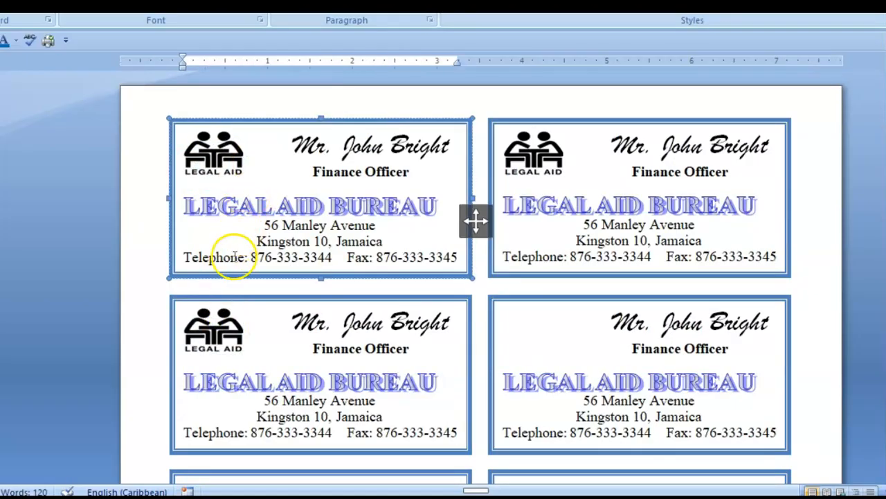
left_click(162, 233)
key("ctrl+v")
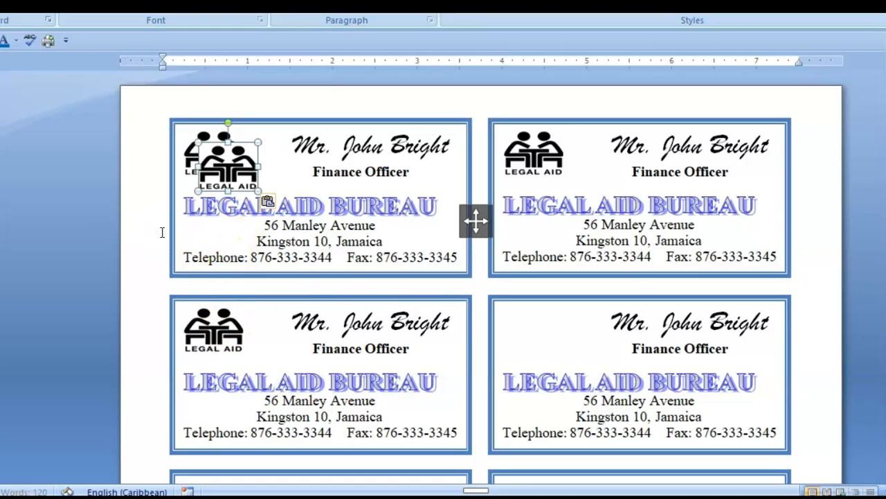
left_click_drag(239, 147, 539, 309)
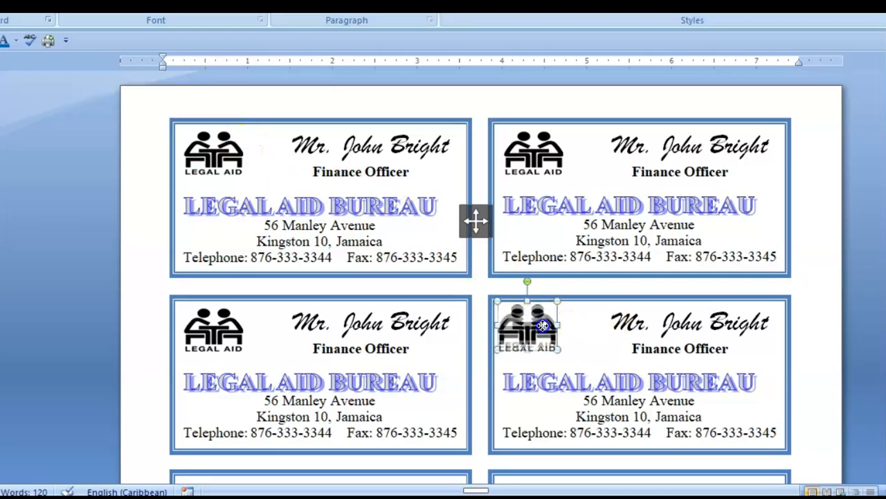
left_click(483, 271)
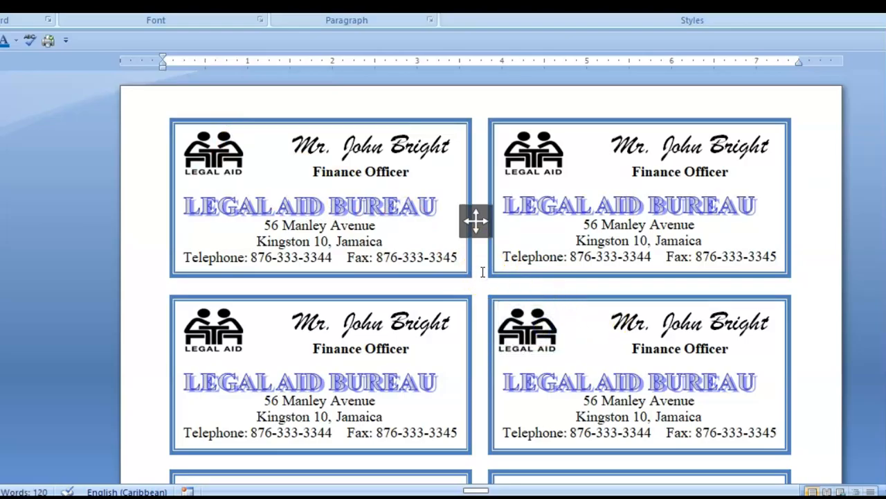
Paste three more logo copies and drag them onto the lower cards
key("ctrl+v")
left_click_drag(220, 167, 475, 412)
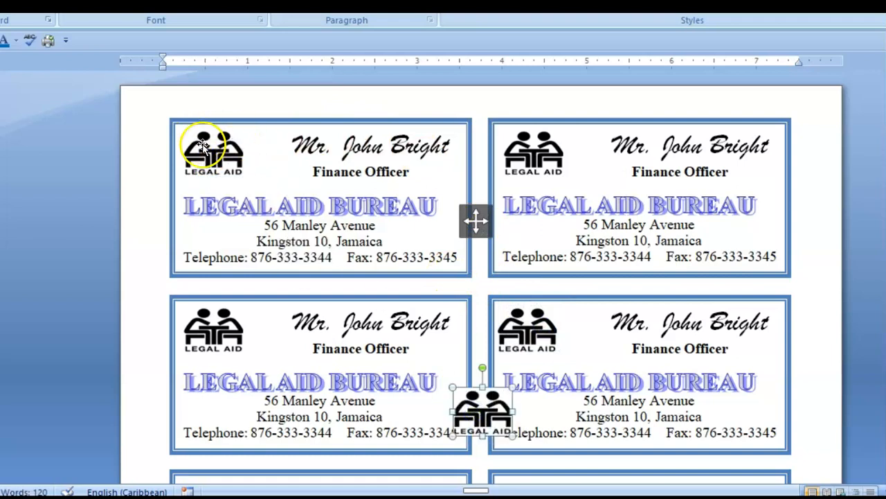
left_click(159, 220)
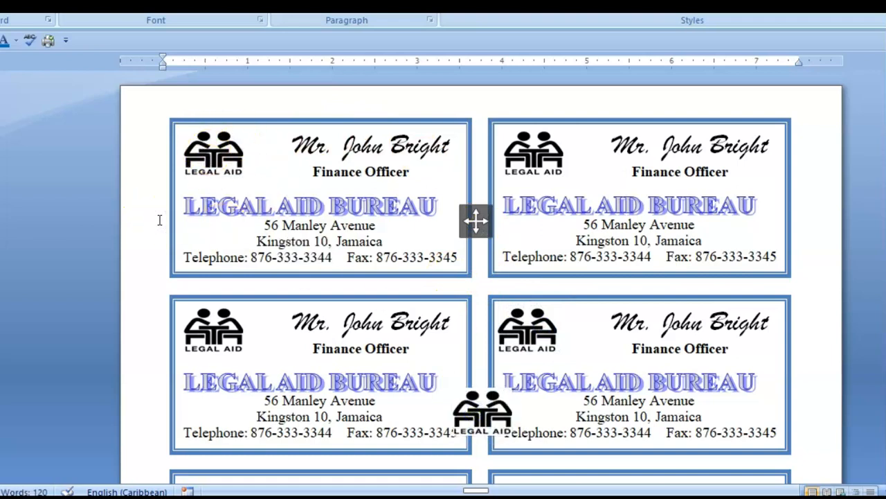
key("ctrl+v")
left_click_drag(247, 152, 611, 425)
left_click(153, 267)
key("ctrl+v")
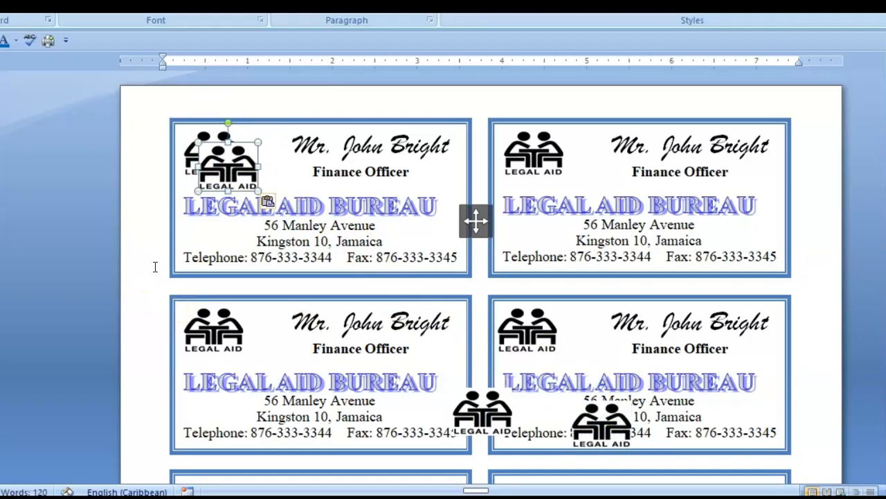
left_click_drag(217, 174, 484, 402)
left_click_drag(649, 433, 654, 436)
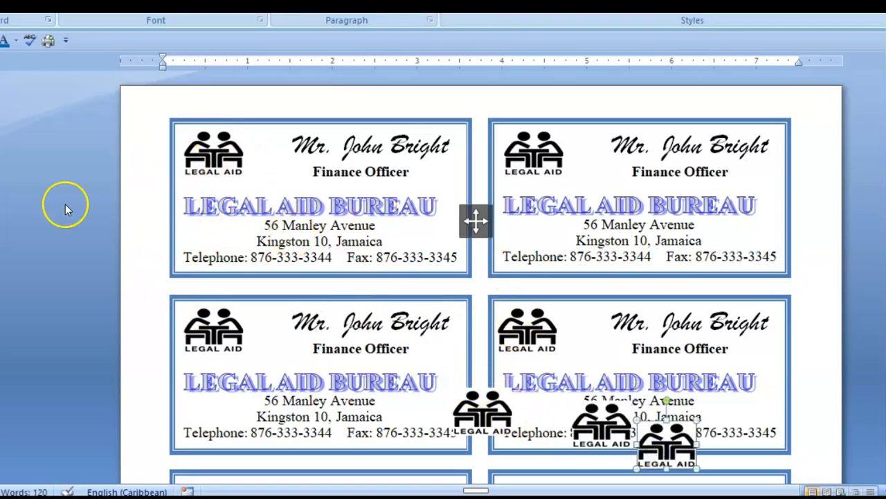
Paste one more logo and settle the remaining logos into the lower cards' top-left corners
key("ctrl+v")
left_click_drag(234, 166, 243, 398)
scroll(247, 397, "down", 7)
left_click_drag(240, 93, 216, 405)
left_click_drag(479, 113, 208, 205)
left_click_drag(603, 115, 534, 198)
left_click_drag(669, 150, 535, 389)
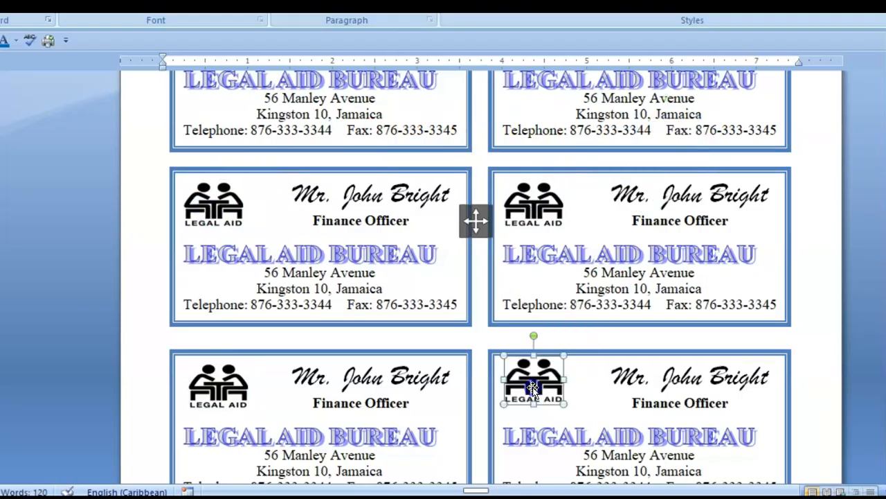
left_click(588, 386)
scroll(588, 389, "down", 5)
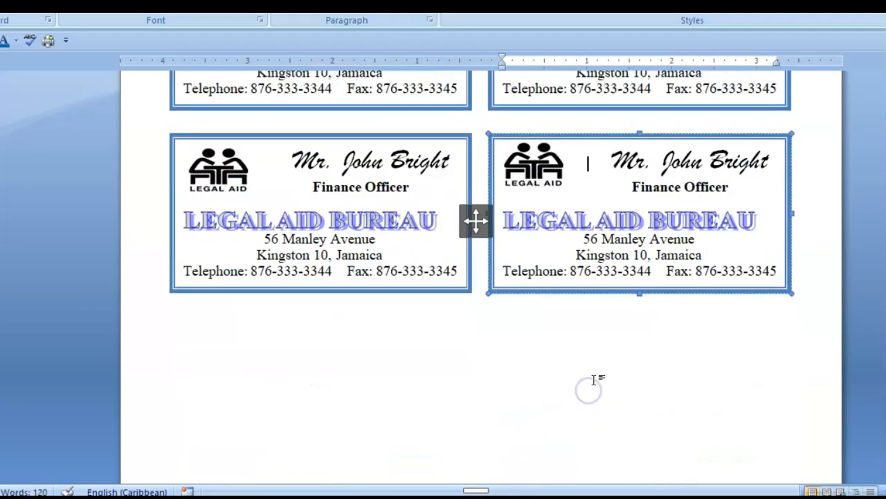
scroll(579, 374, "up", 6)
scroll(579, 372, "up", 3)
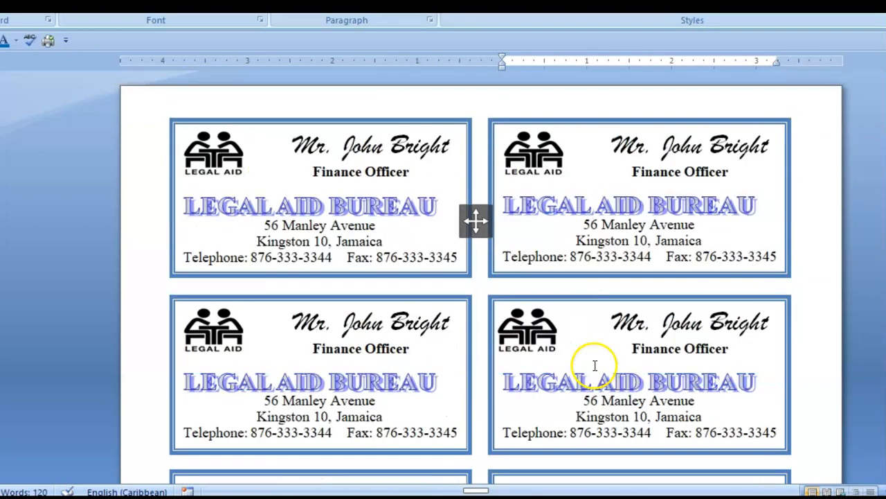
left_click(803, 368)
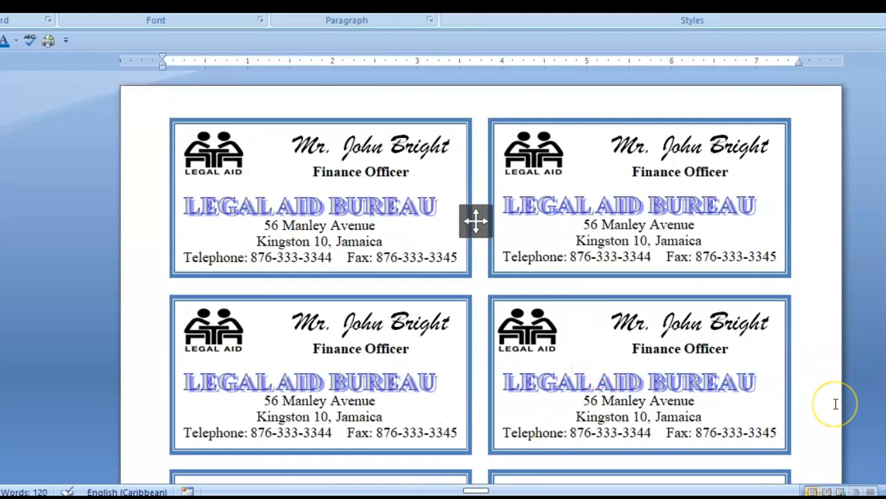